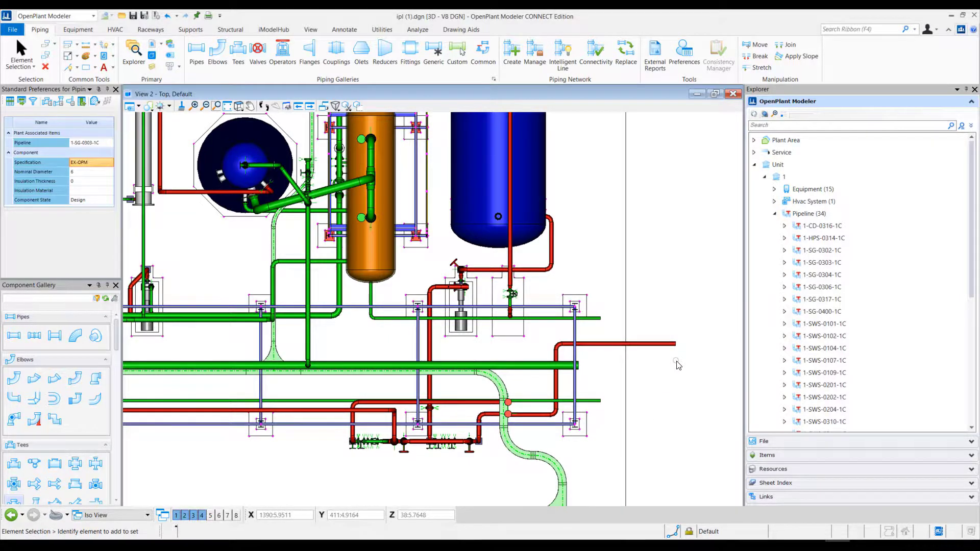
Zoom in and pan the model so the red pipe's open end is centred in view
scroll(678, 364, up, 2)
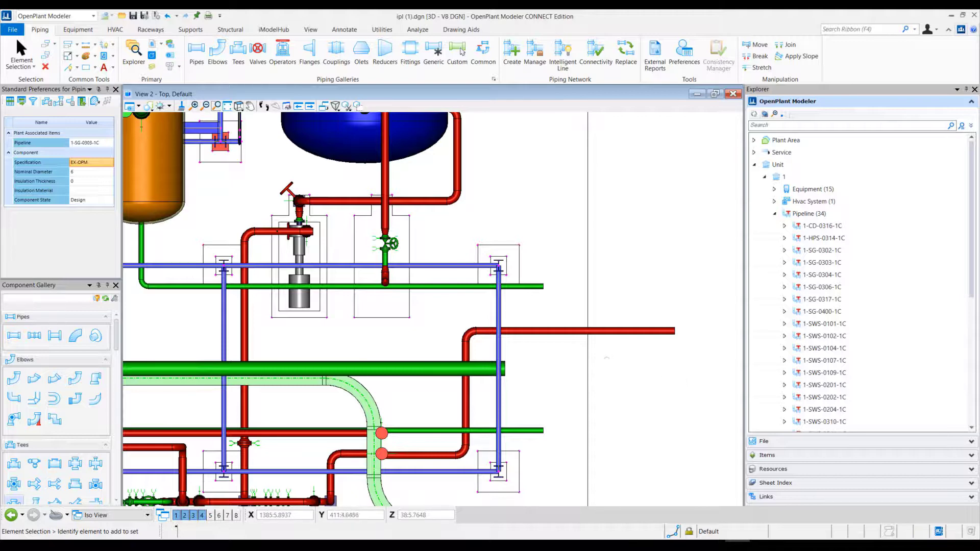
middle_drag(623, 384, 371, 350)
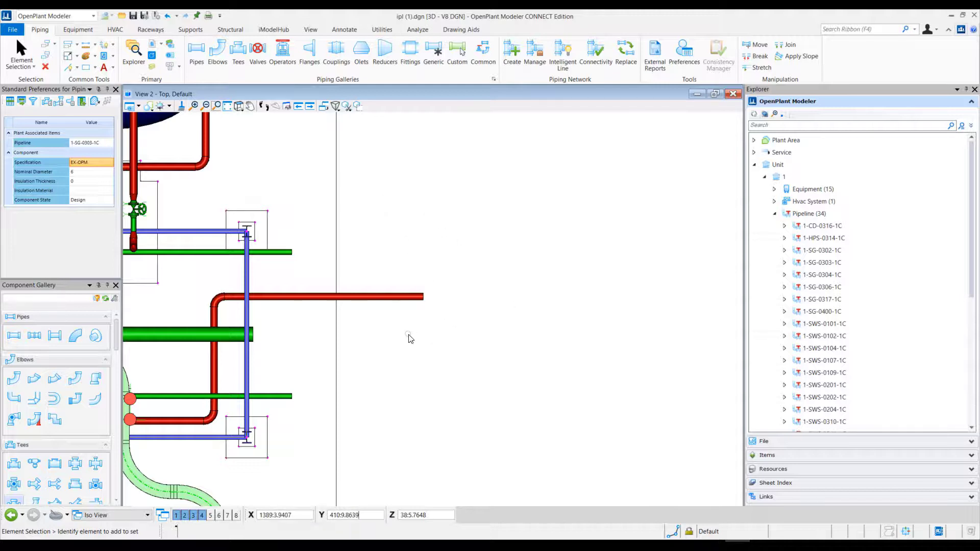
middle_drag(431, 332, 396, 342)
Choose Pipe 6 from the Pipes gallery as the pipe to place
right_click(396, 341)
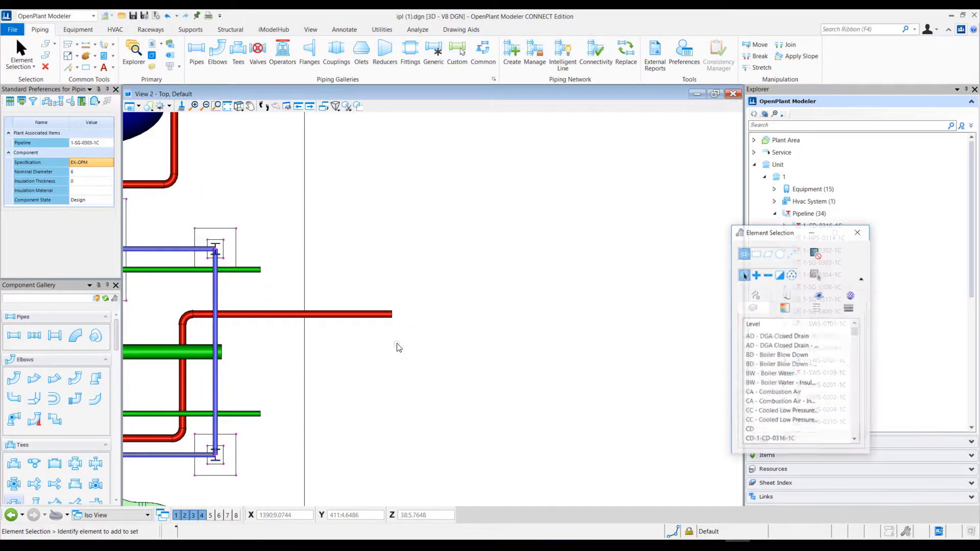
click(14, 335)
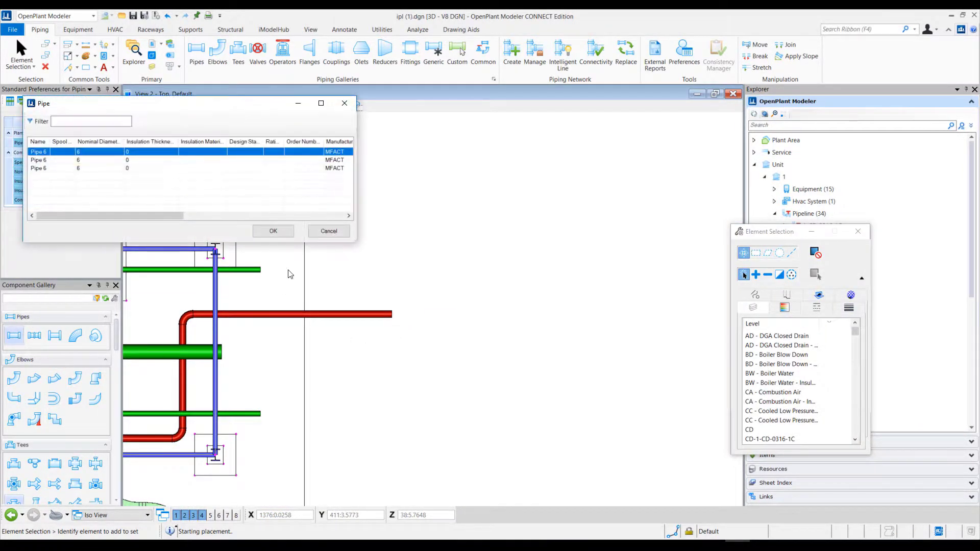
drag(201, 105, 495, 109)
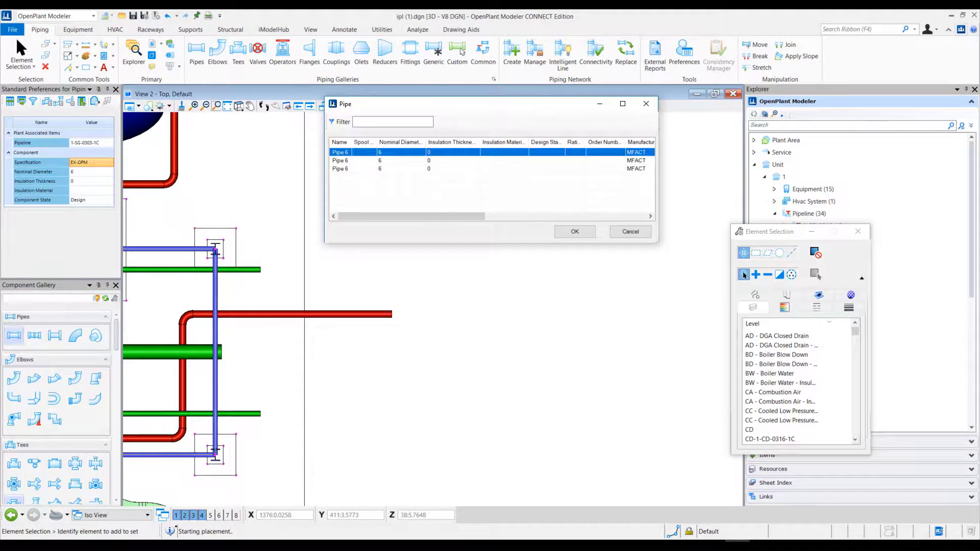
click(574, 231)
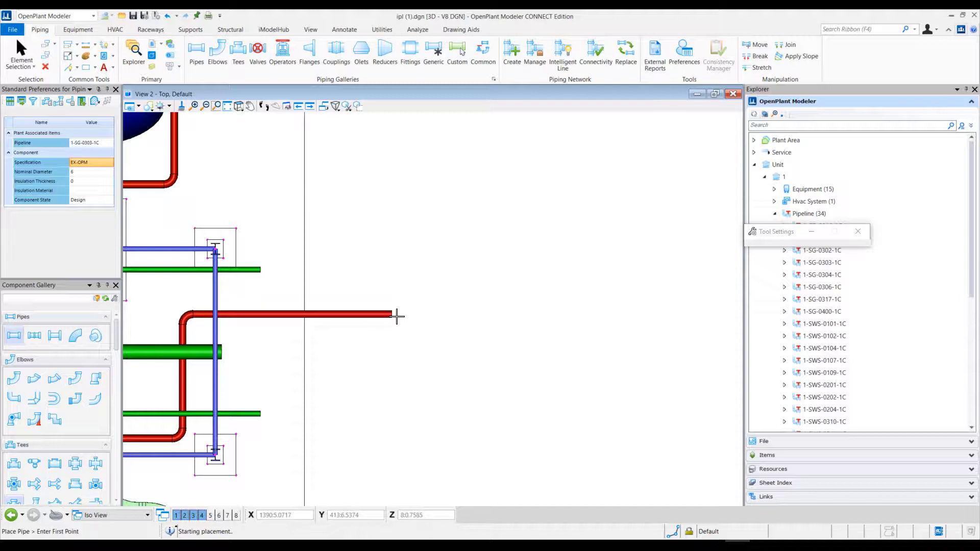
Route the new pipe from the red pipe's end upward, then to the right
click(394, 315)
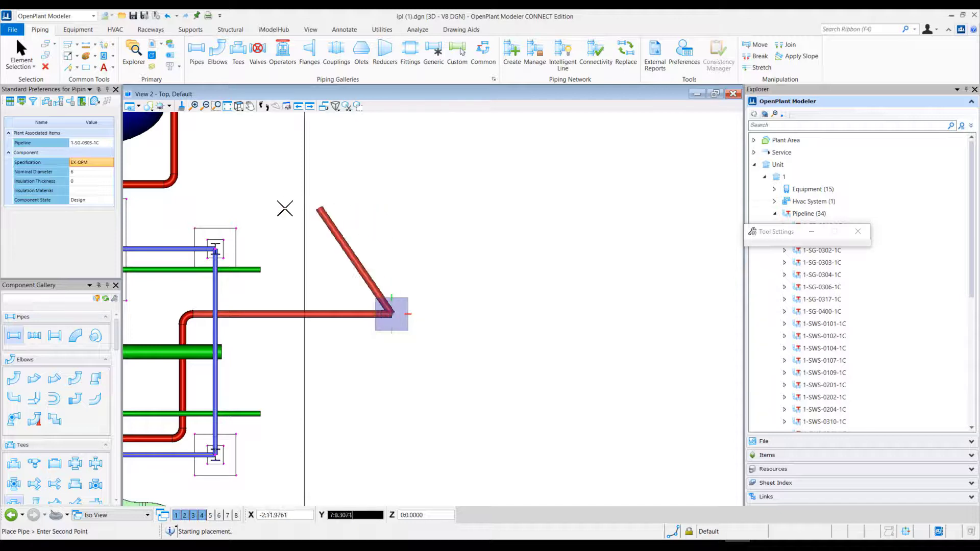
key(ctrl+z)
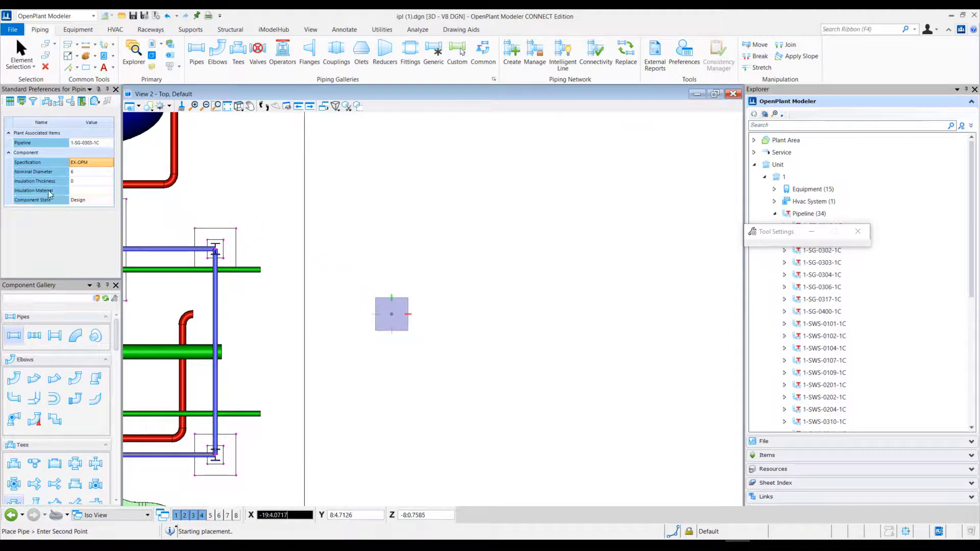
key(ctrl+y)
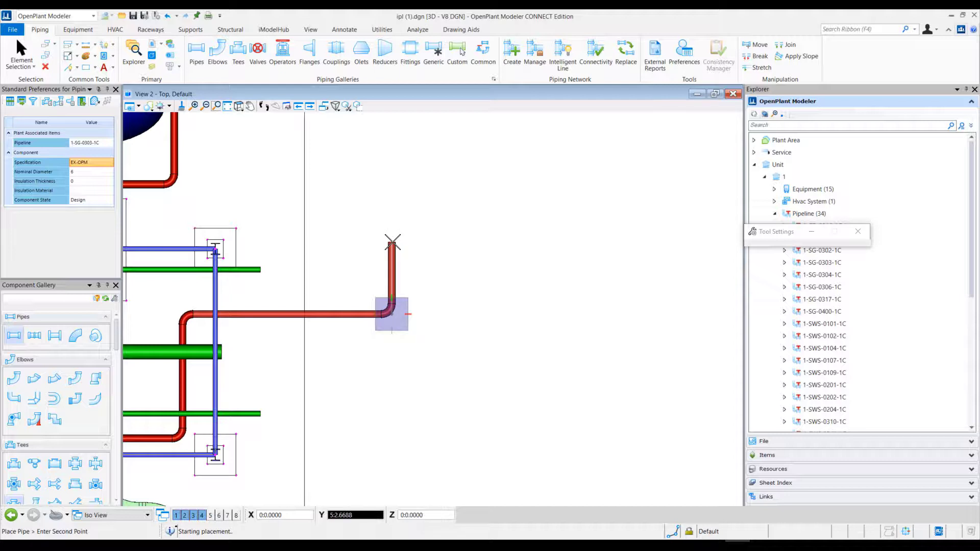
key(ctrl+z)
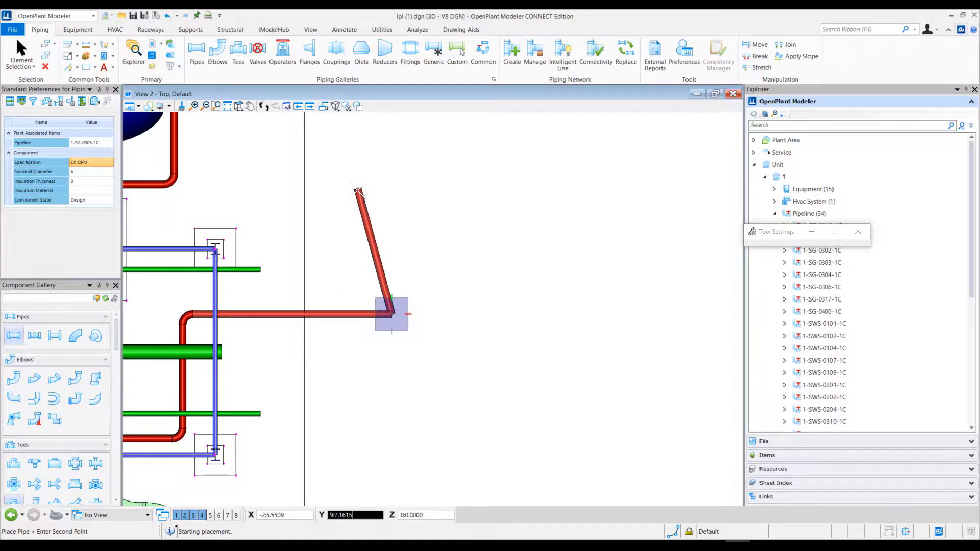
click(401, 215)
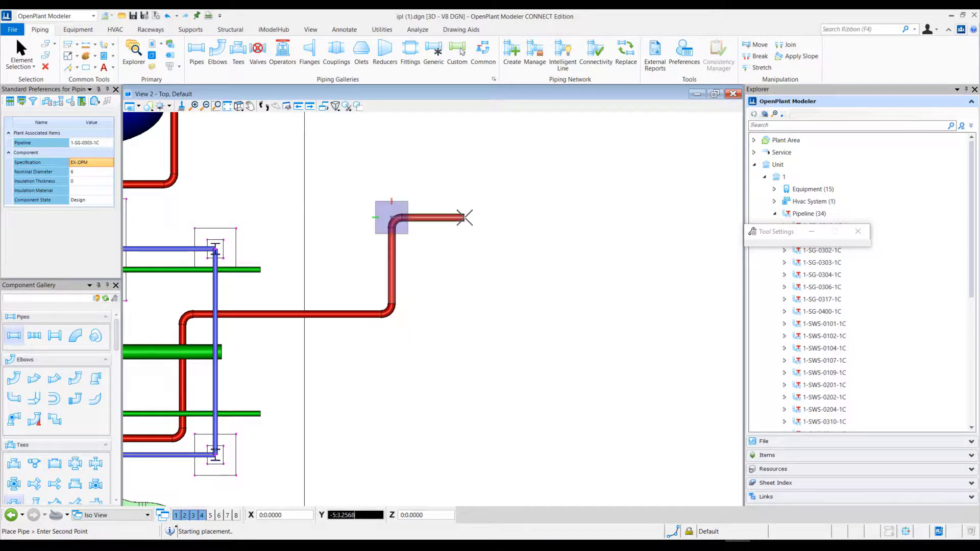
right_click(473, 216)
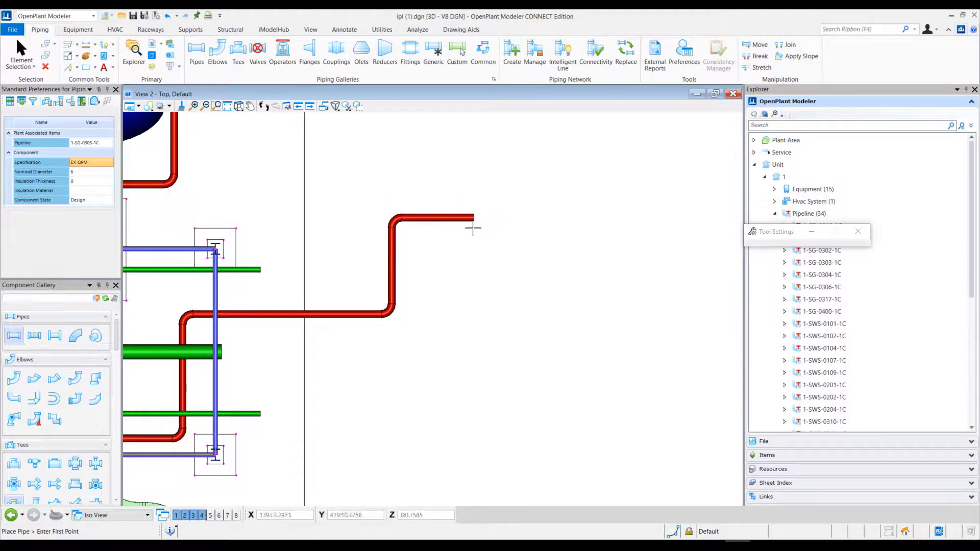
Check the Design Values in the top new pipe's Properties
click(24, 63)
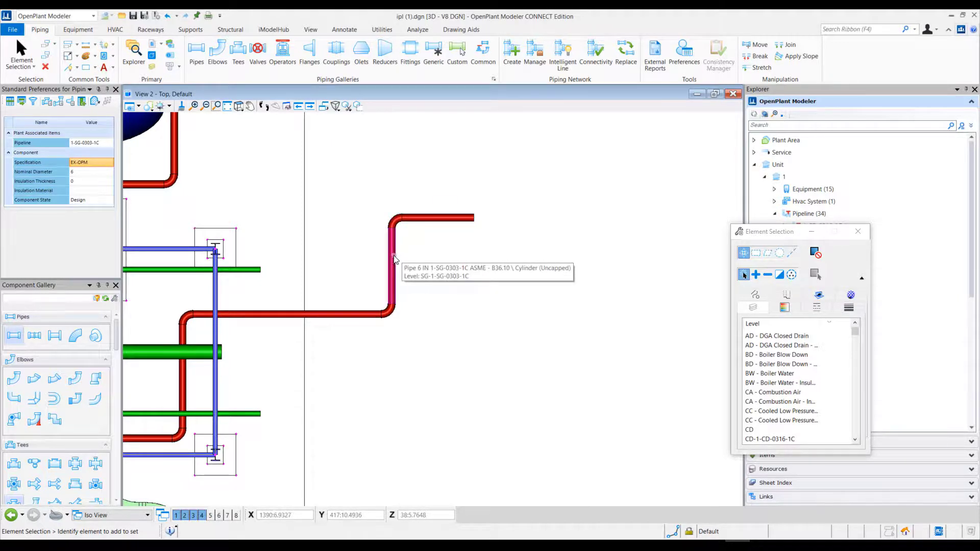
click(438, 218)
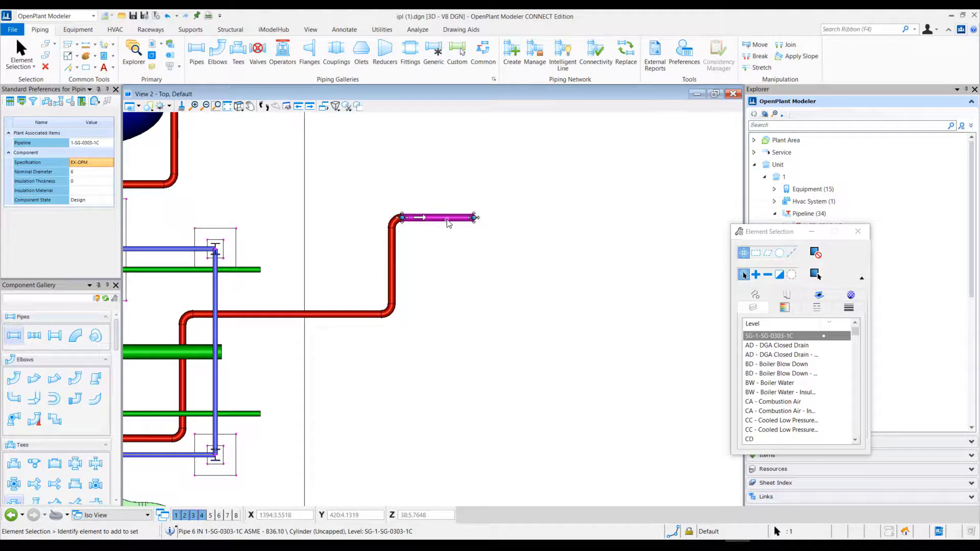
click(813, 274)
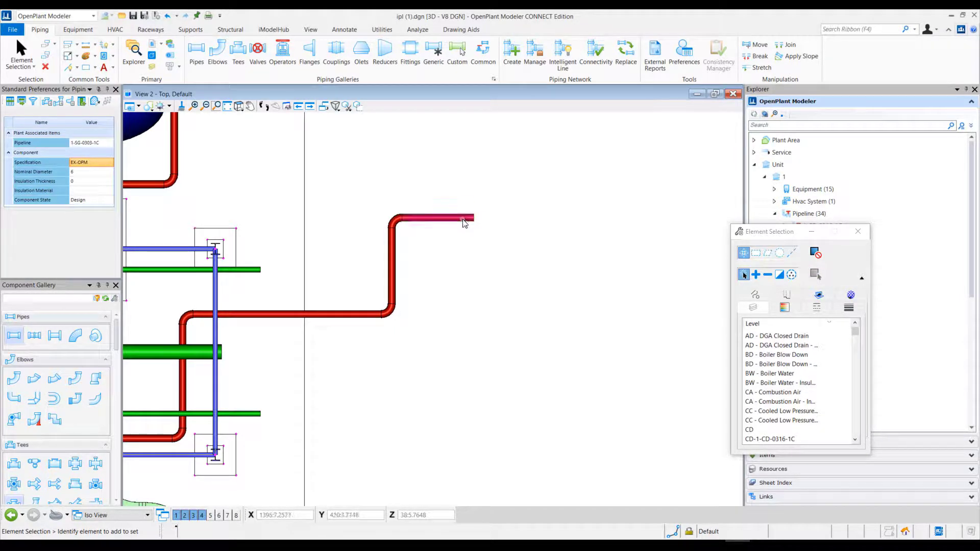
right_click(464, 222)
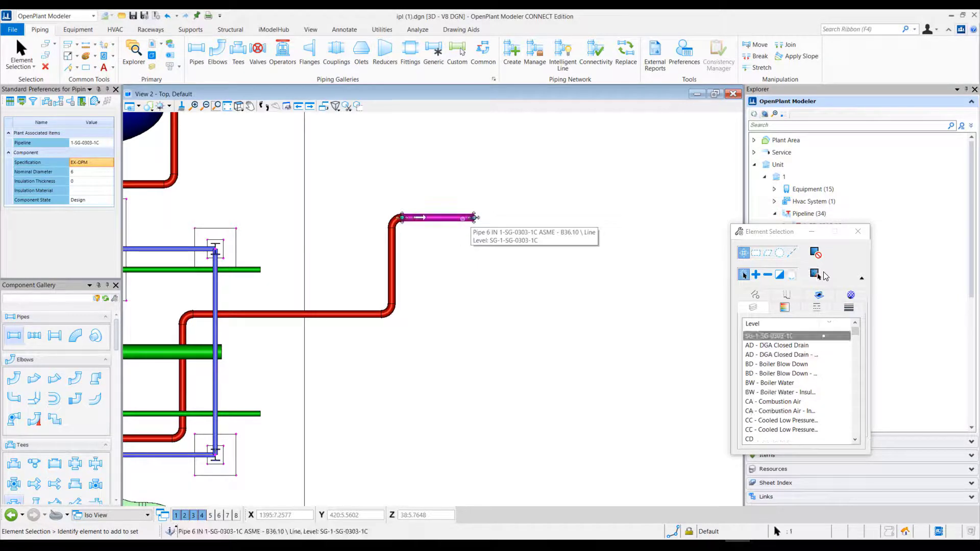
click(499, 461)
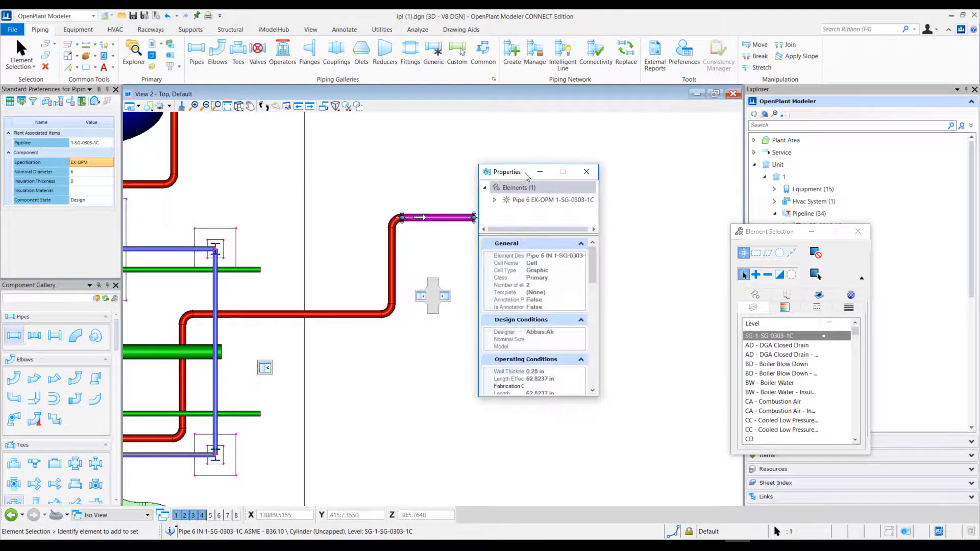
scroll(595, 298, down, 10)
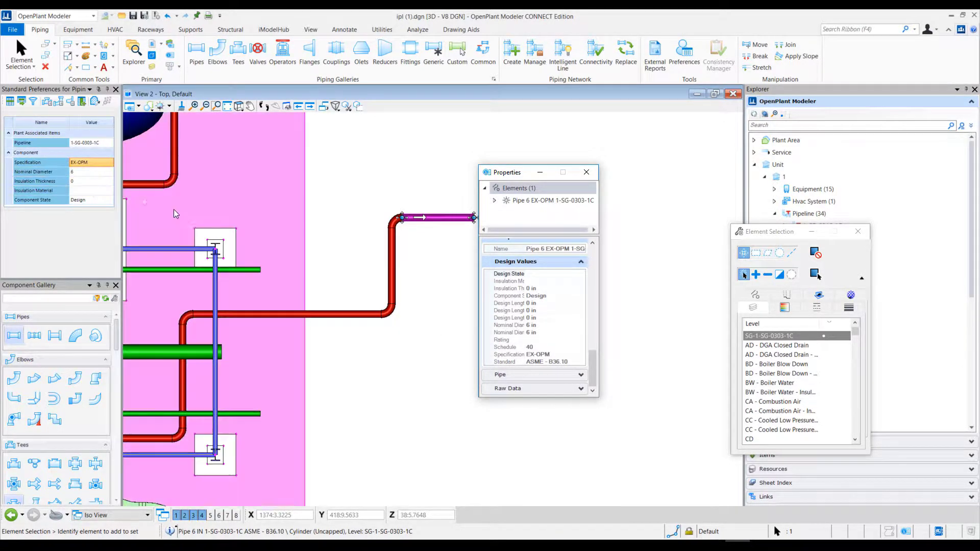
click(586, 172)
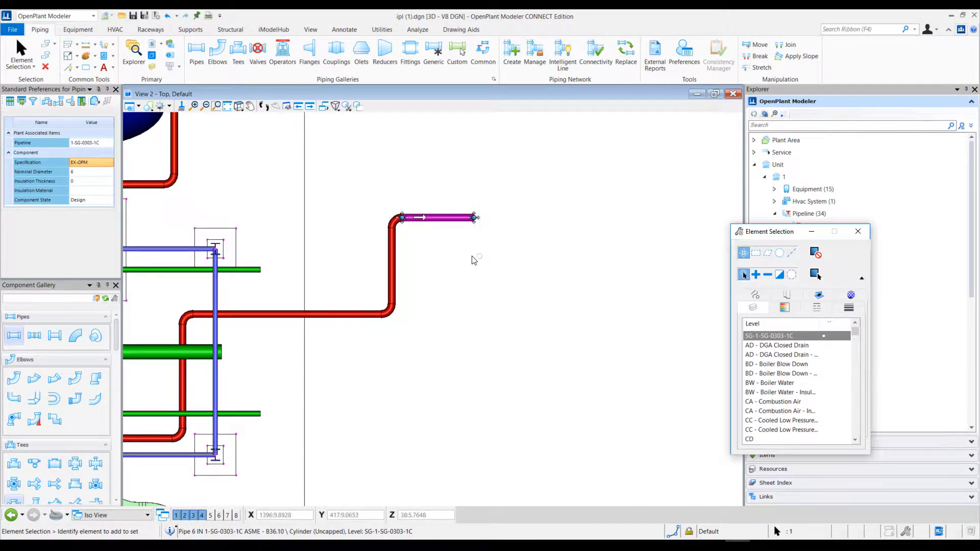
Window-select the whole new pipe run and delete it
click(449, 250)
drag(495, 352, 390, 192)
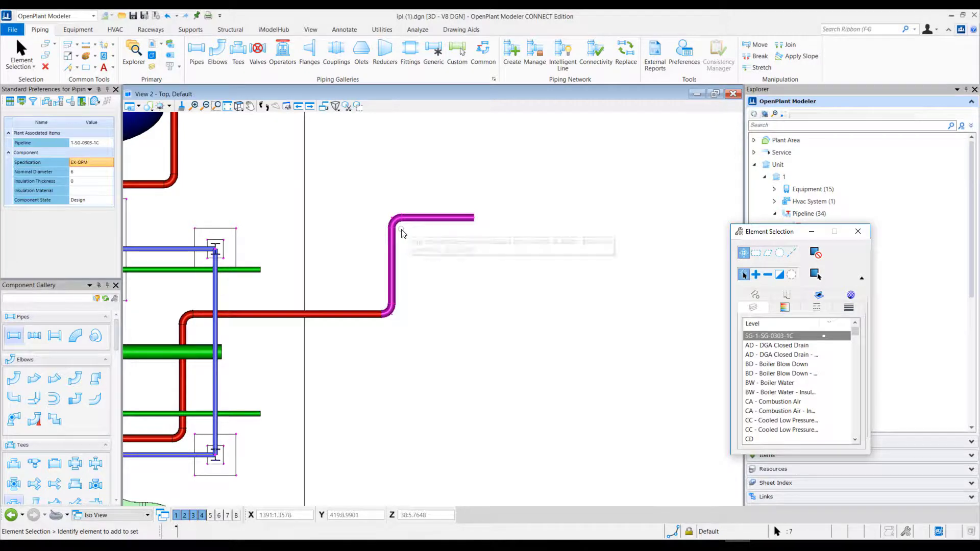
key(Delete)
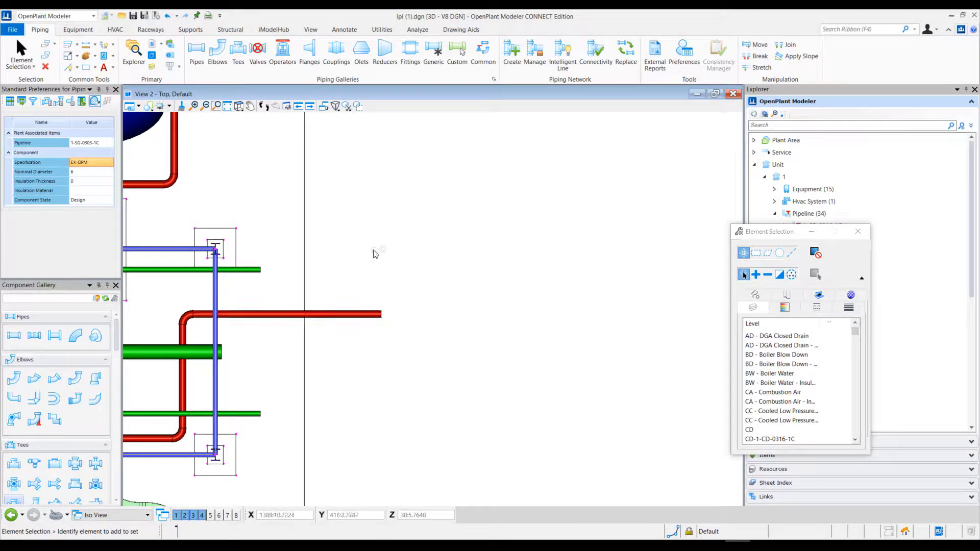
With Auto Match on, place a pipe from the red pipe's end going up, then right
click(99, 105)
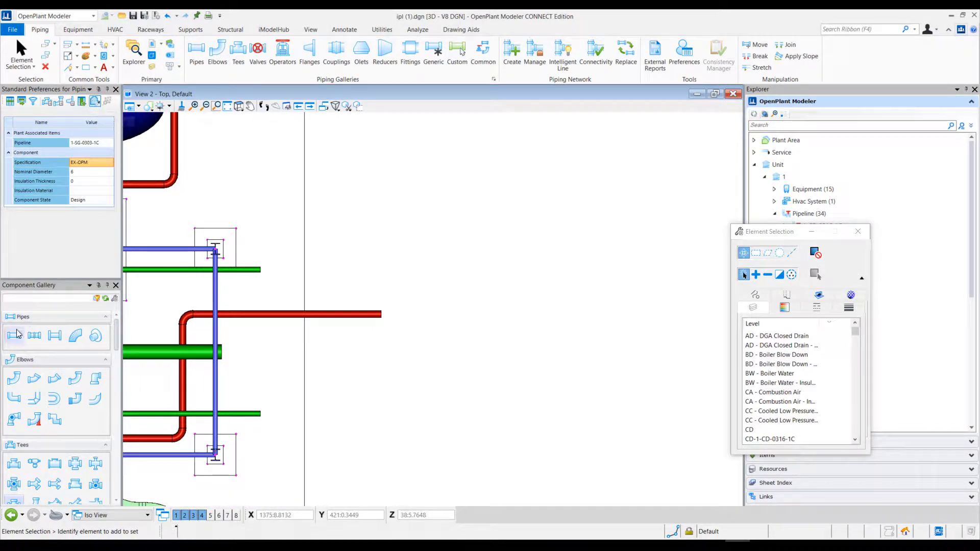
click(381, 314)
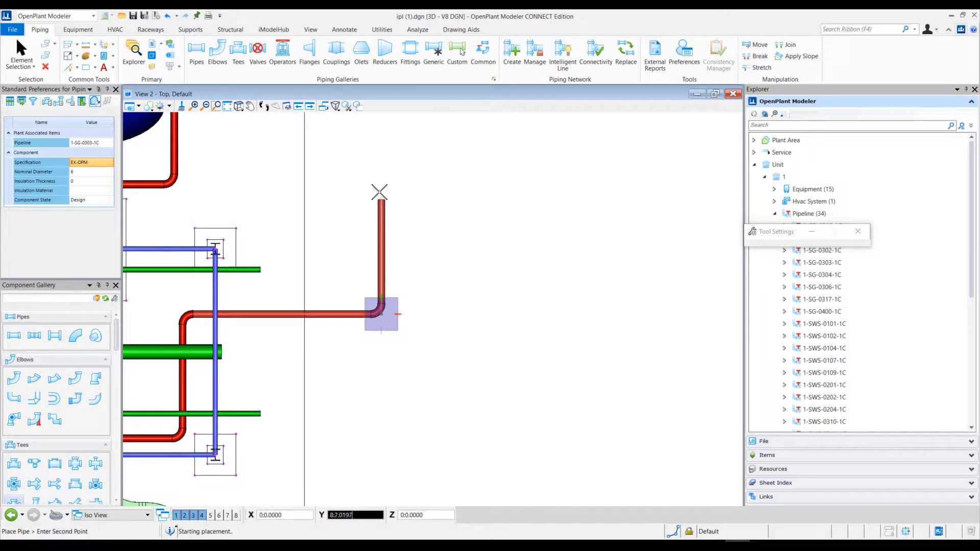
click(455, 182)
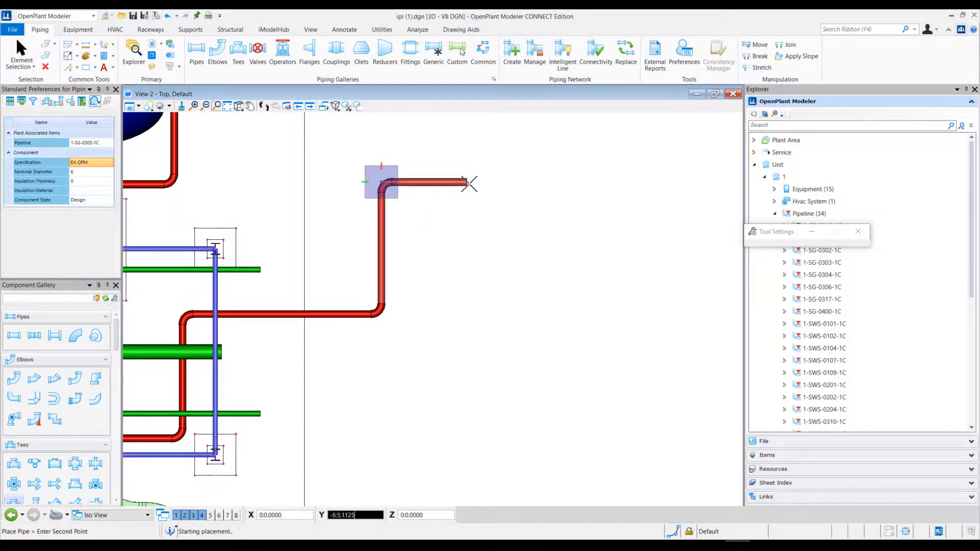
click(468, 183)
right_click(466, 183)
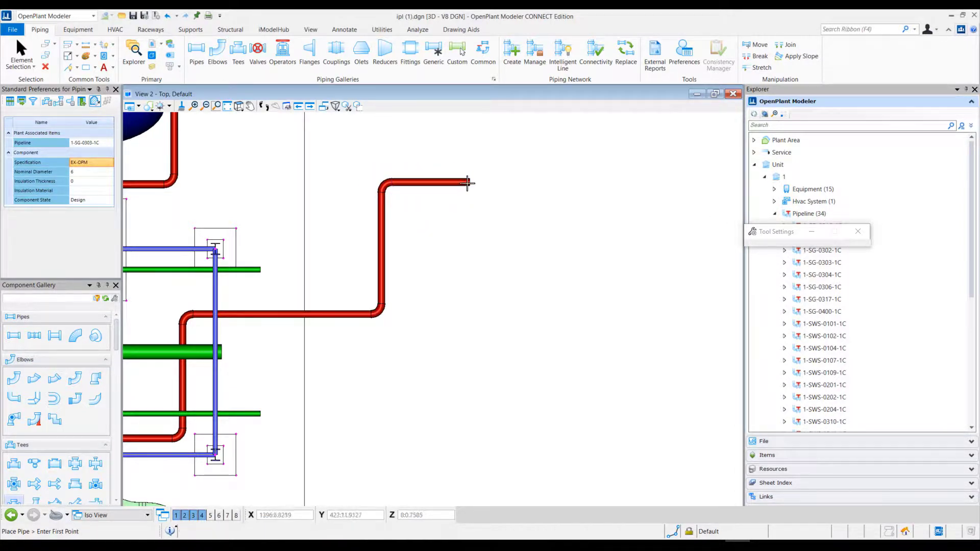
key(Escape)
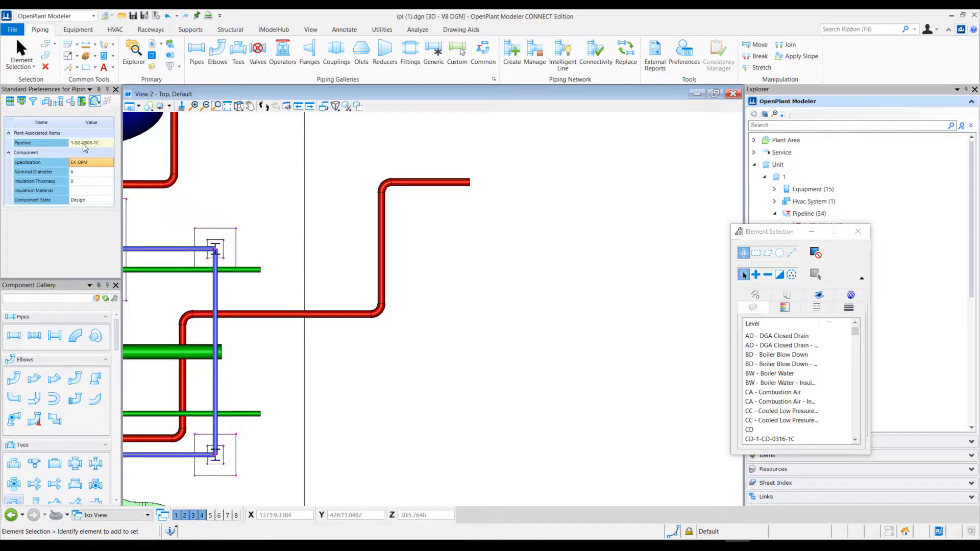
click(431, 183)
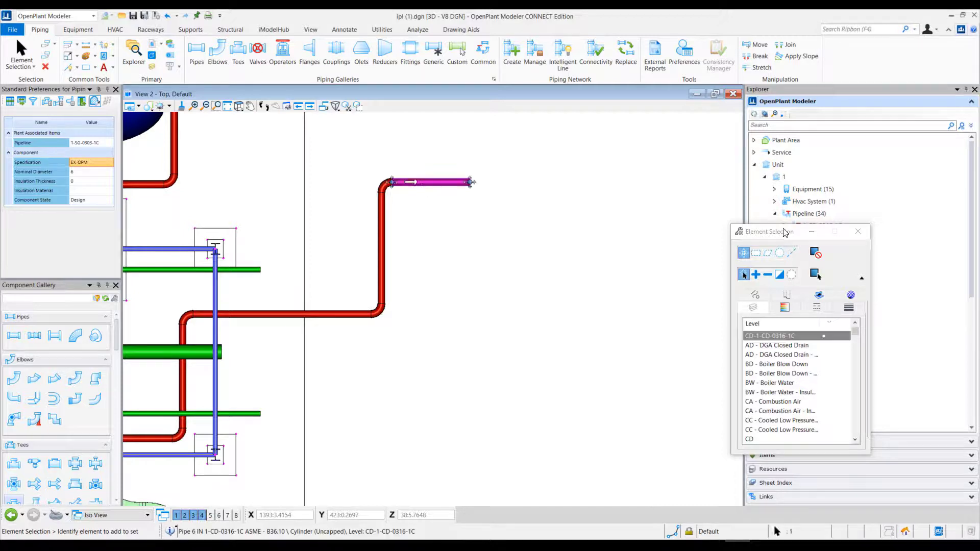
right_click(442, 183)
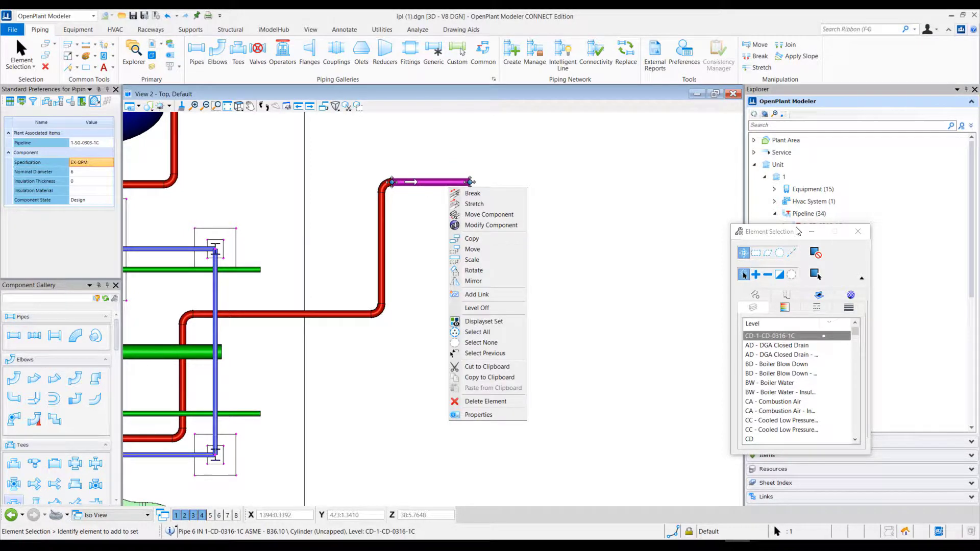
click(493, 416)
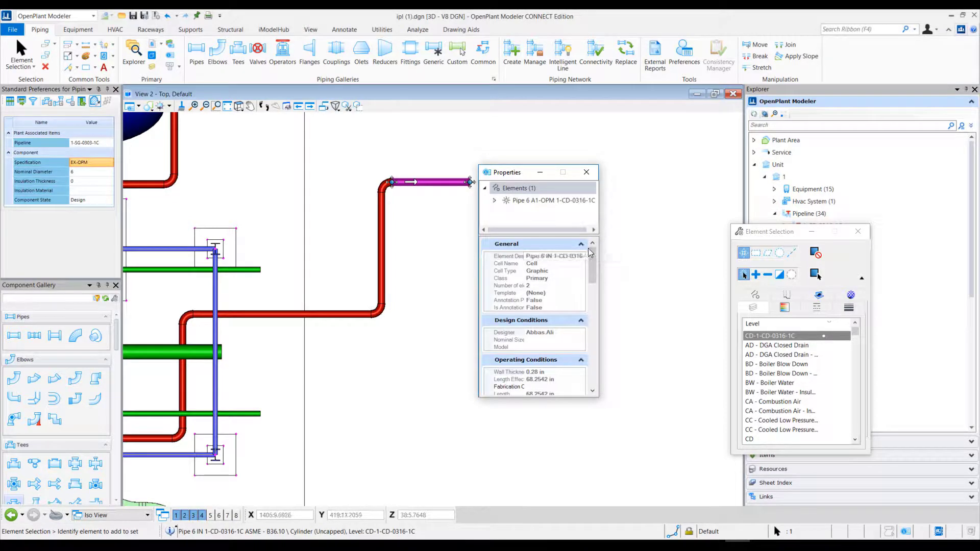
drag(590, 267, 592, 359)
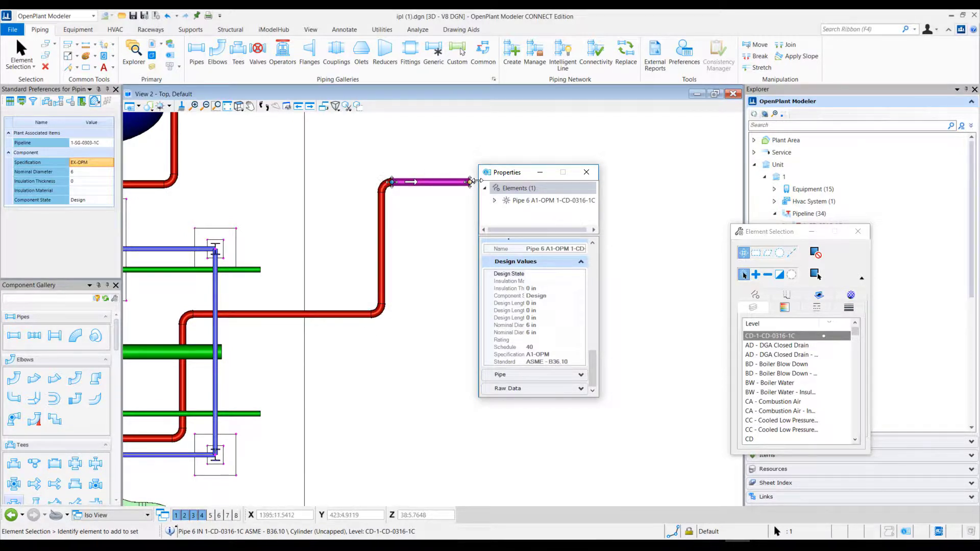
click(804, 337)
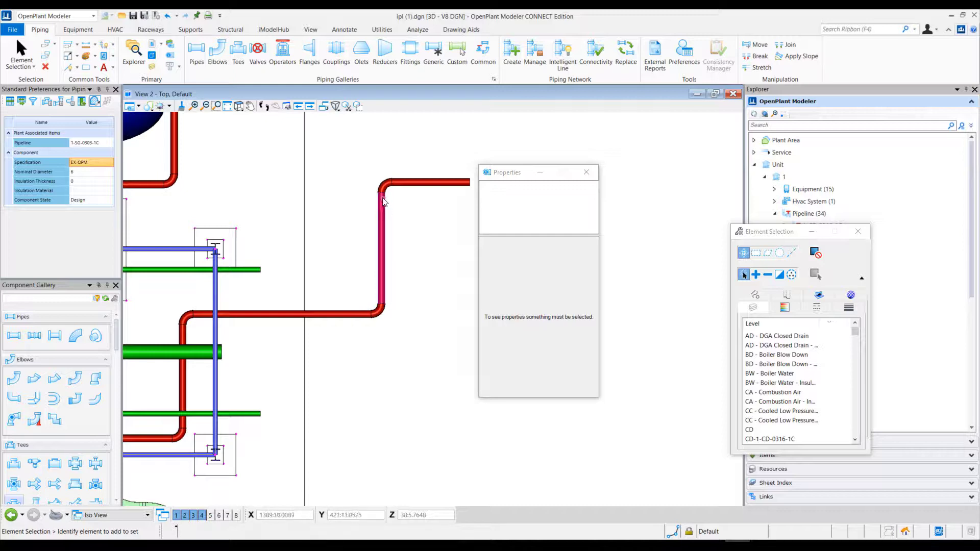
click(413, 183)
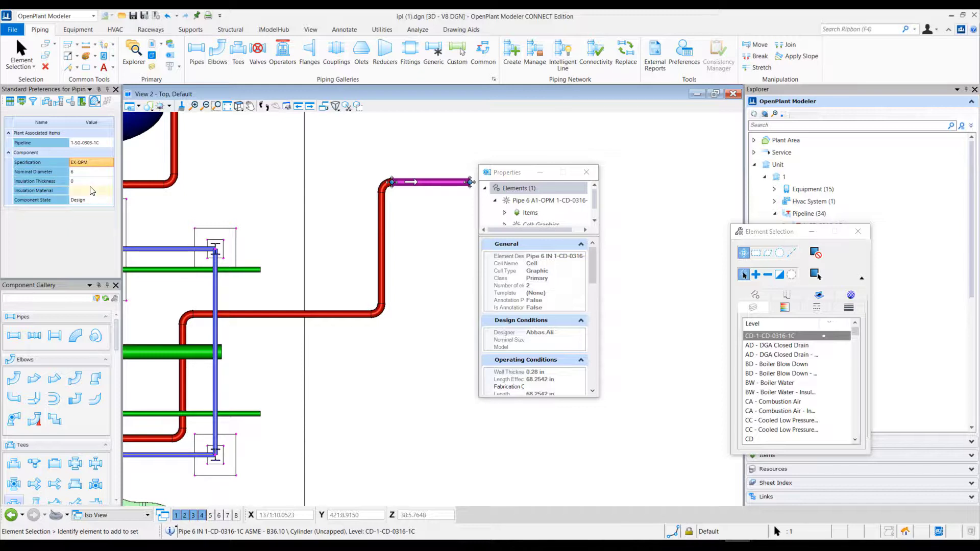
click(418, 237)
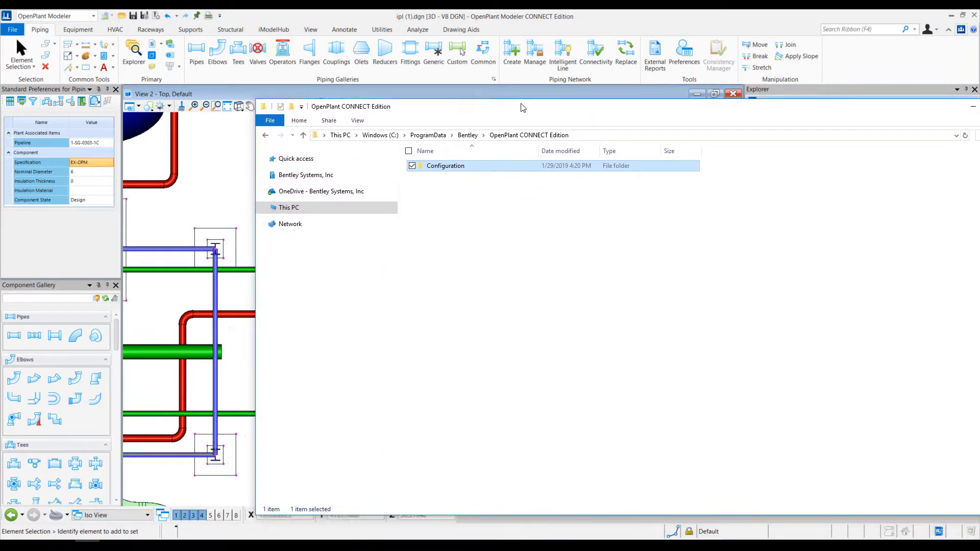
Browse Configuration > WorkSpaces > WorkSpace > WorkSets into the OpenPlantImperial workset
drag(516, 104, 439, 121)
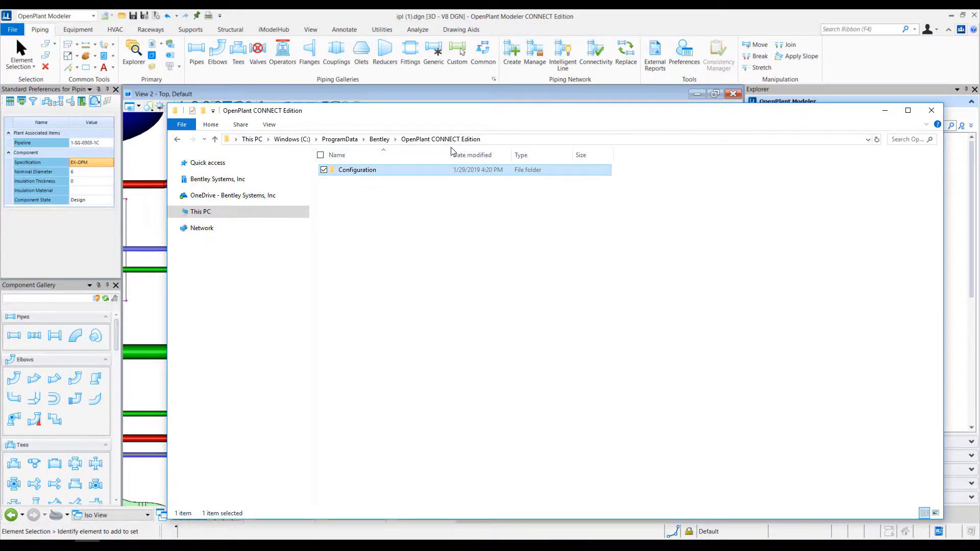
double_click(375, 174)
double_click(368, 180)
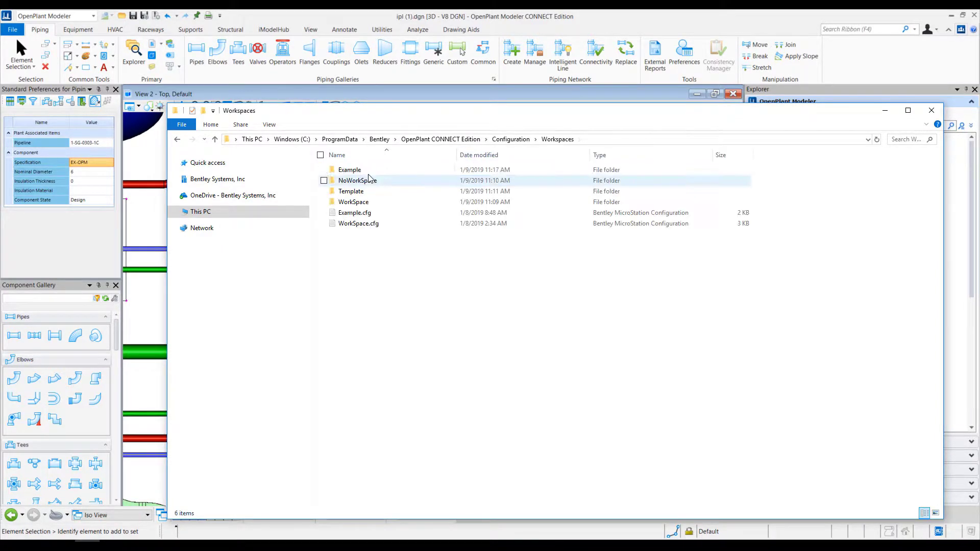
double_click(360, 202)
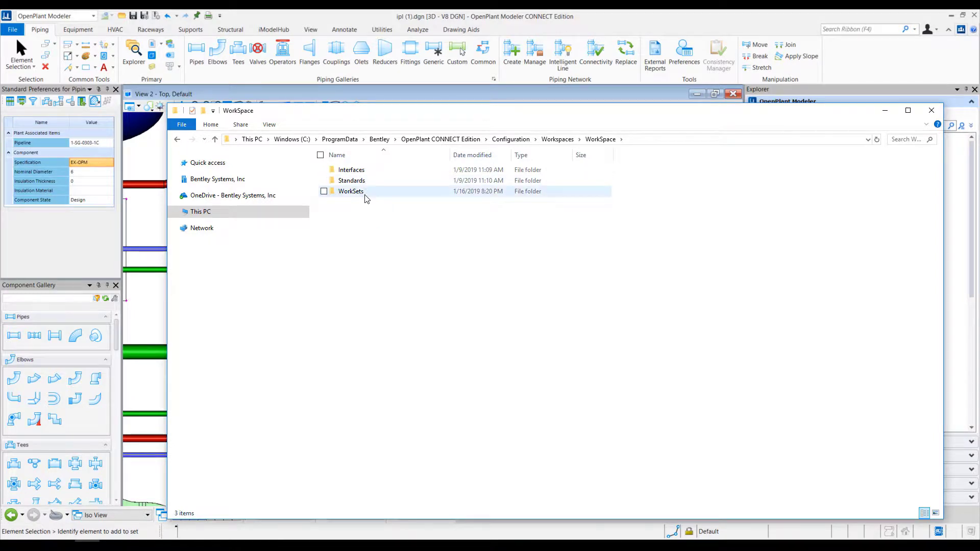
double_click(365, 196)
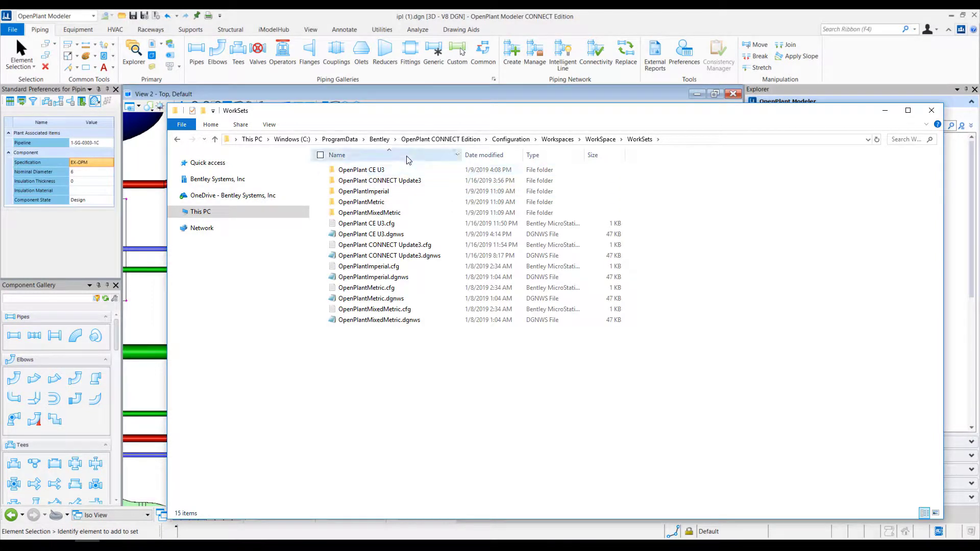
double_click(404, 191)
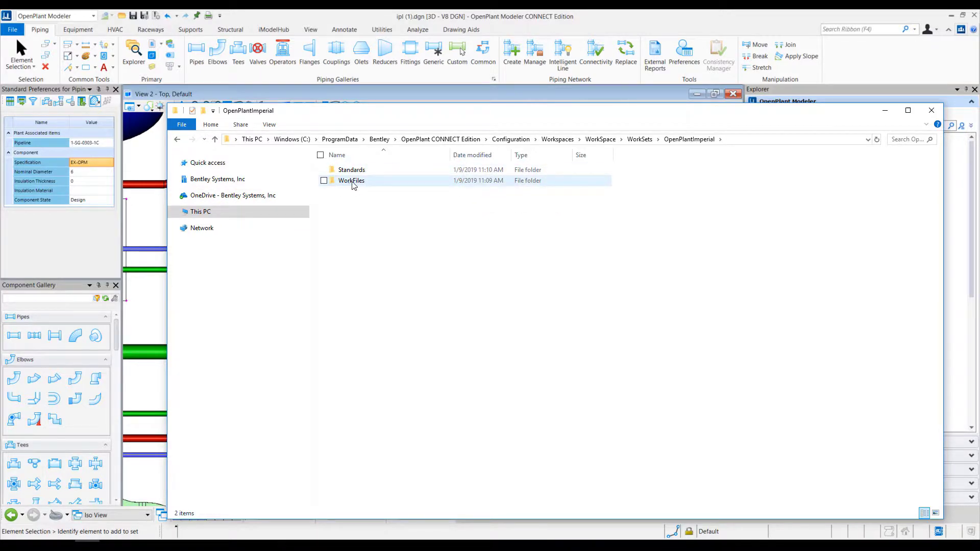
Go into Standards\OpenPlant\Modeler\System and right-click MatchOptions.xml
double_click(372, 175)
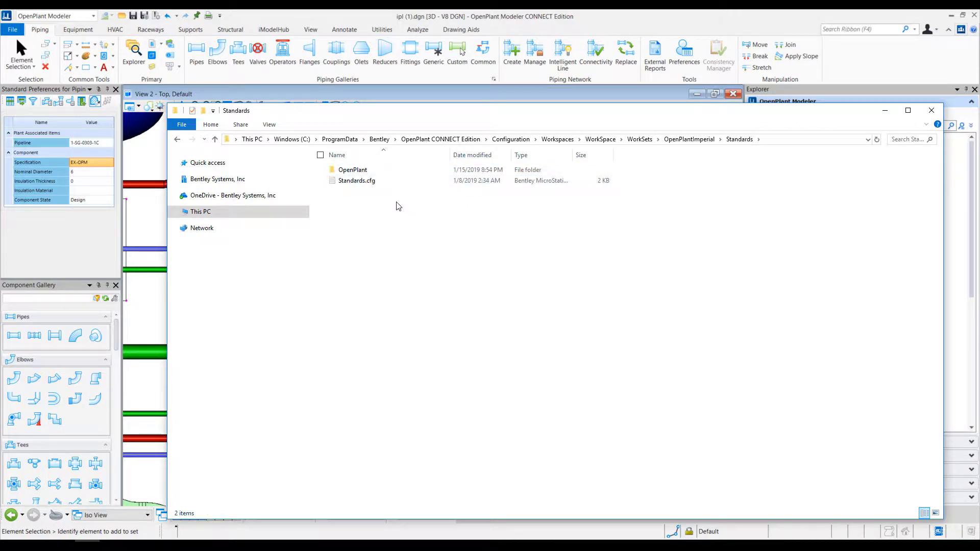
double_click(372, 172)
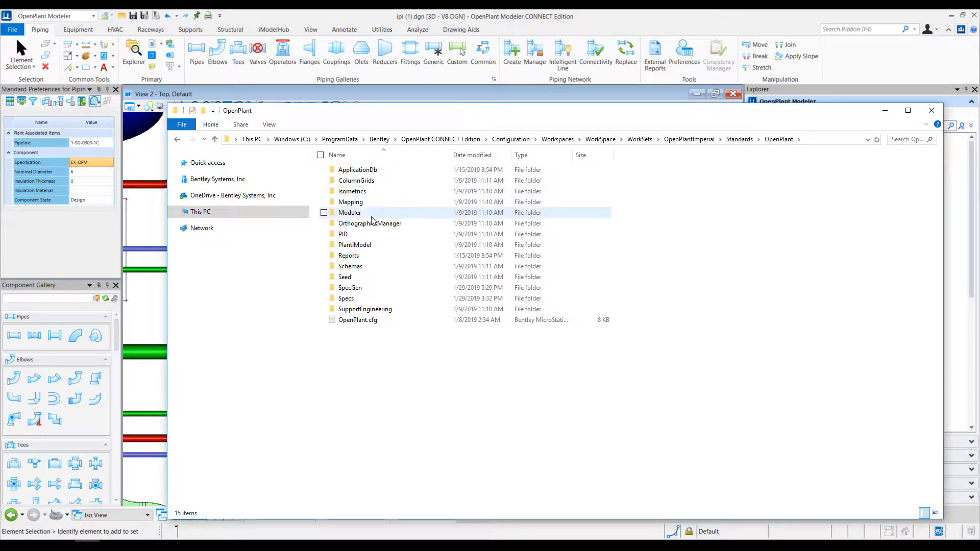
click(370, 217)
double_click(370, 216)
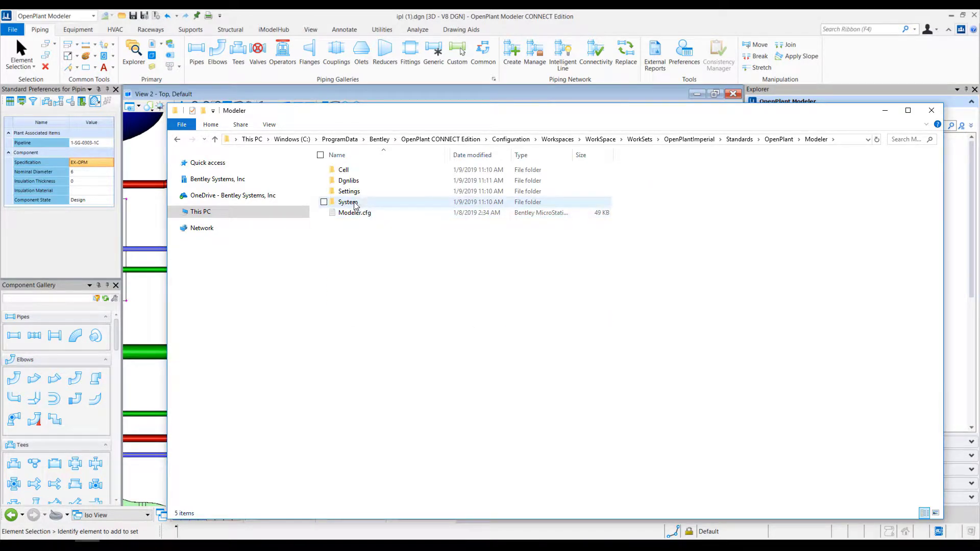
double_click(348, 202)
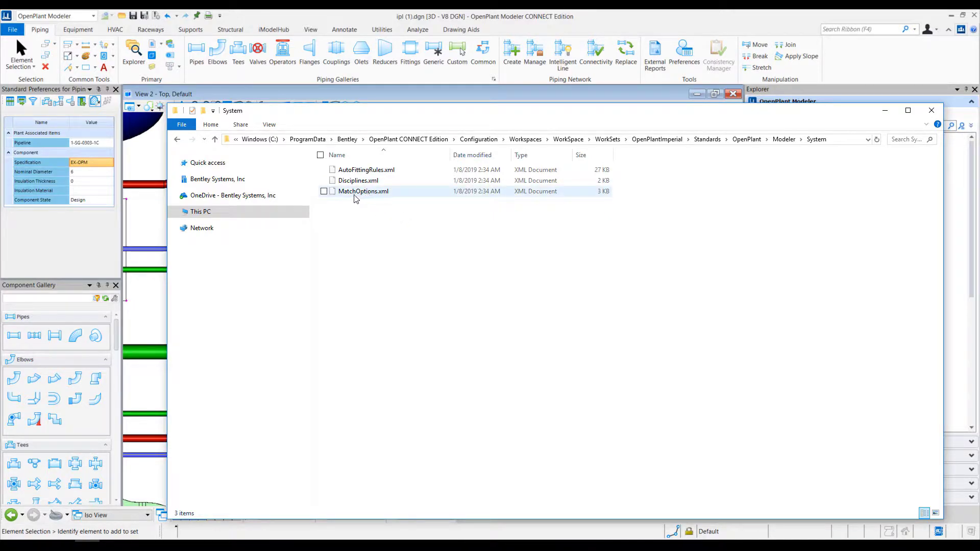
right_click(383, 196)
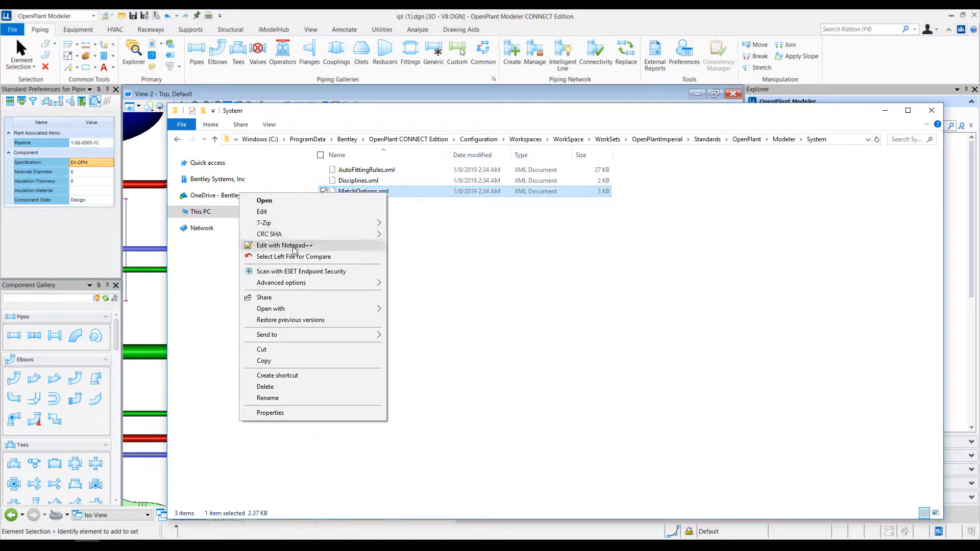
Edit MatchOptions.xml with Notepad++ in a centred, enlarged editor window
click(300, 247)
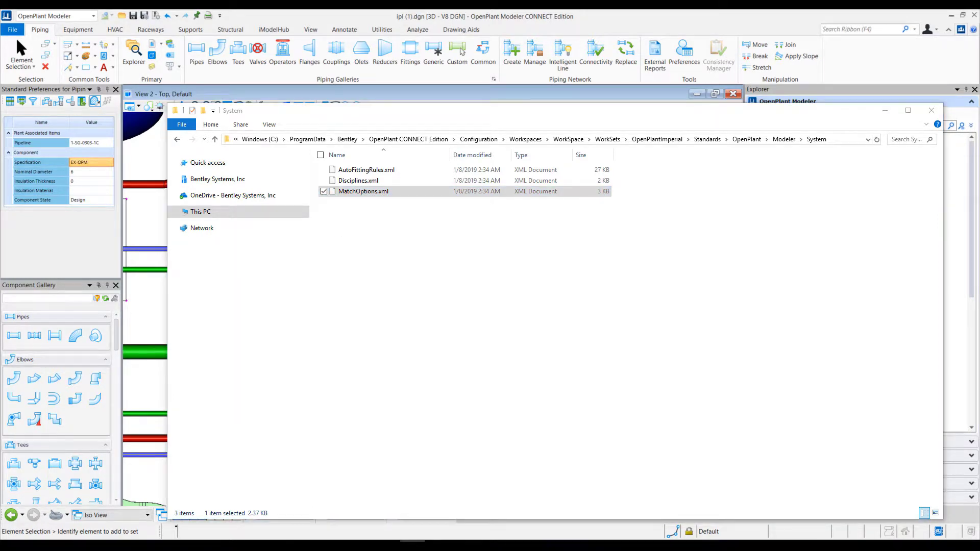
drag(738, 70, 480, 123)
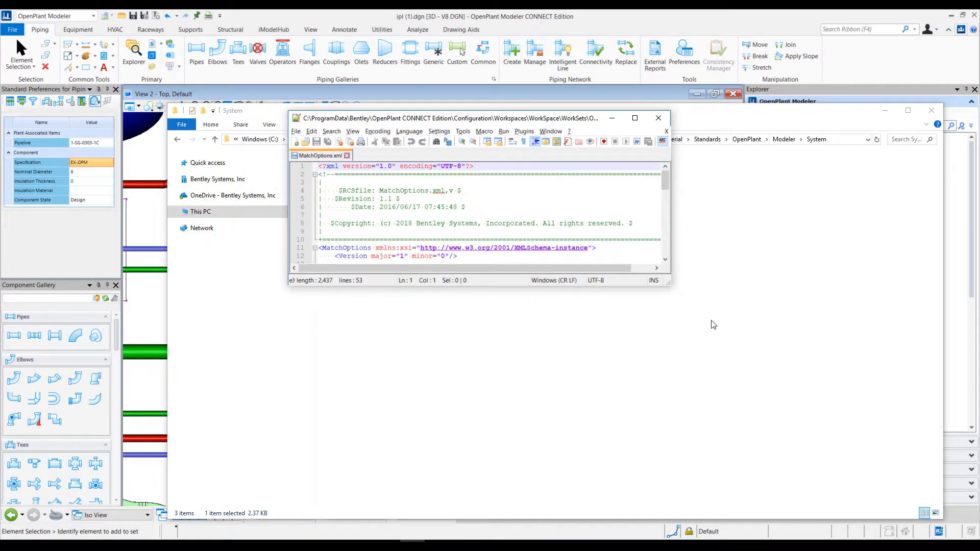
drag(667, 287, 845, 486)
drag(570, 124, 574, 80)
Scroll the file back to line 1 to show the Piping match properties
drag(837, 173, 852, 204)
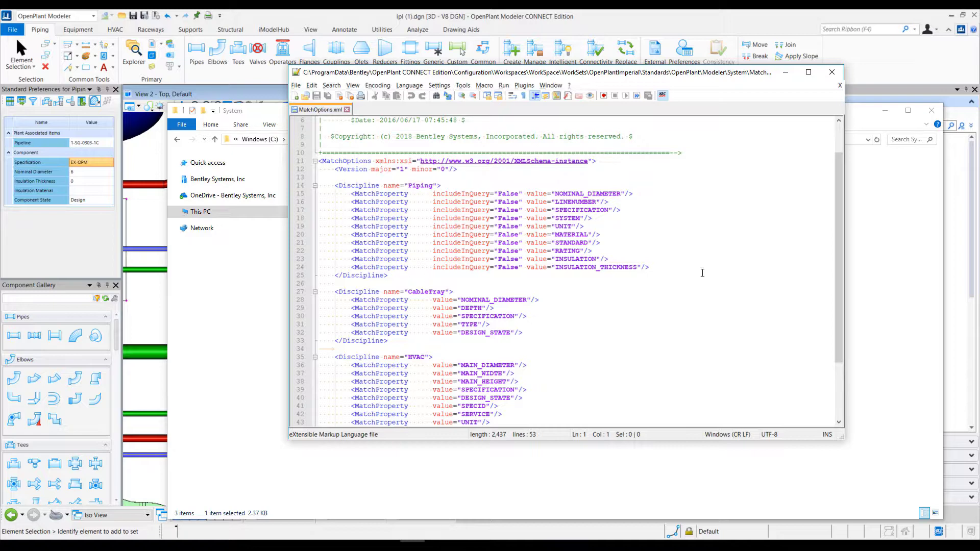
drag(843, 192, 851, 294)
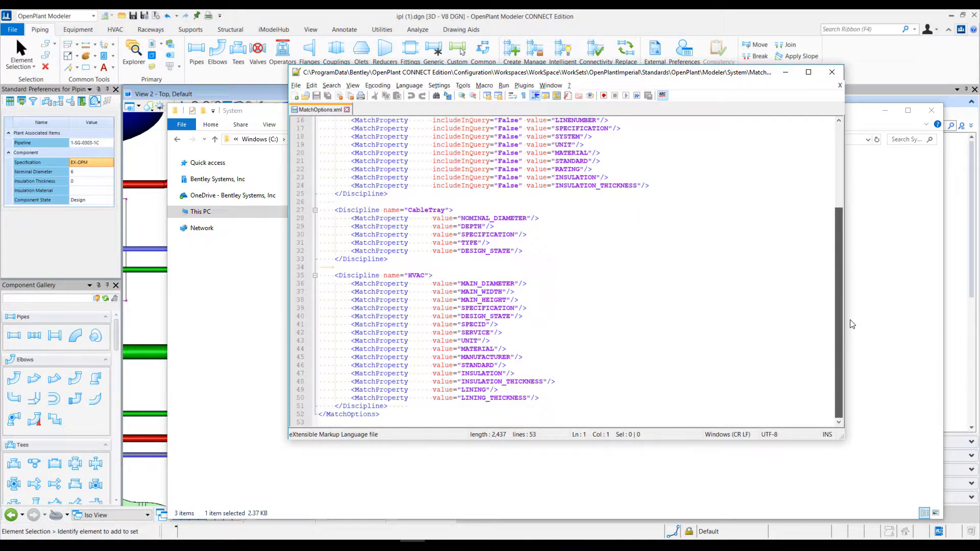
drag(846, 237, 846, 207)
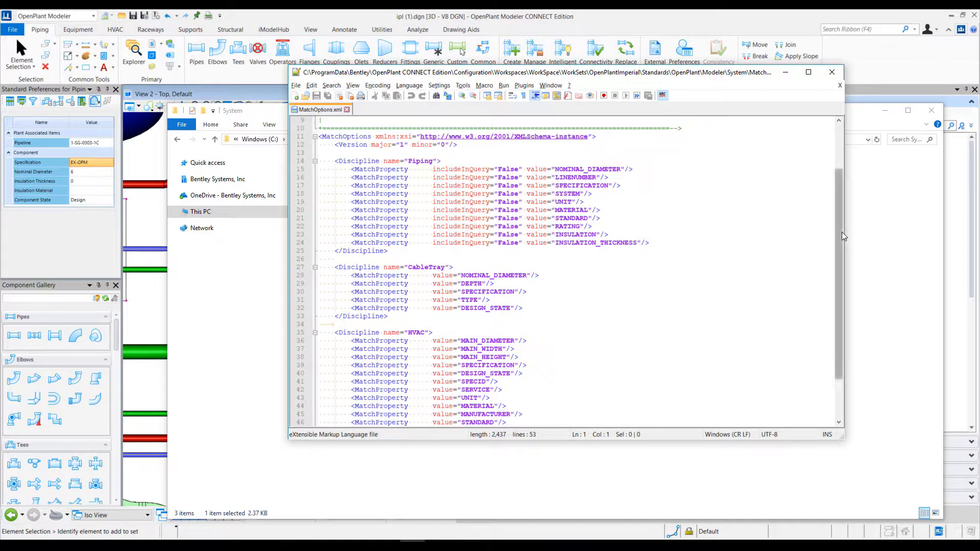
drag(840, 232, 841, 178)
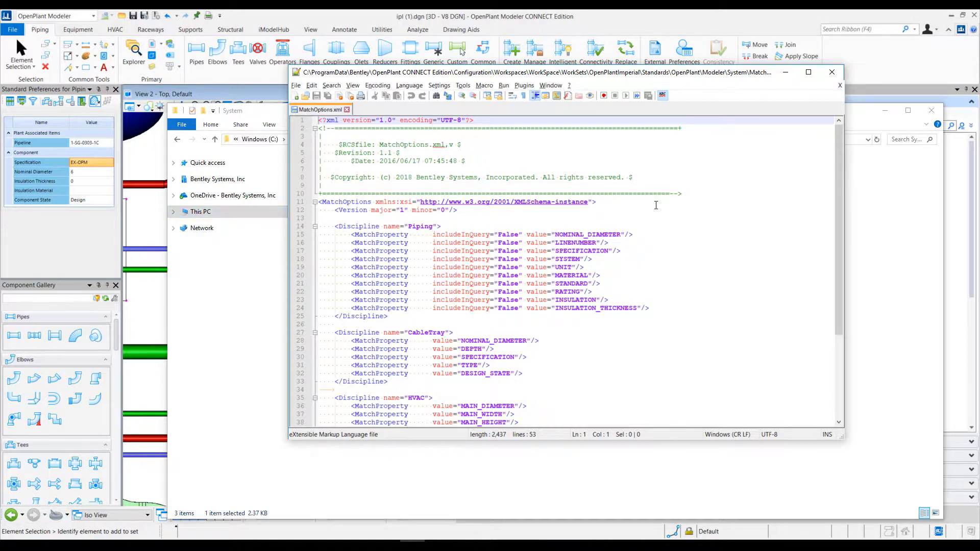
Duplicate the NOMINAL_DIAMETER match property line and rename the copy to COMPONENT_STATE
click(638, 235)
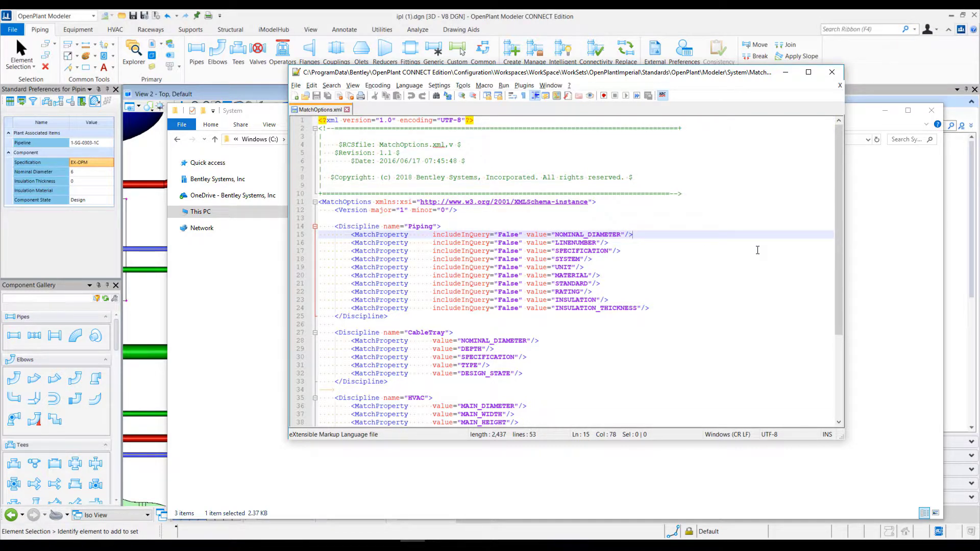
key(ctrl+d)
key(Down)
key(Left)
key(Left)
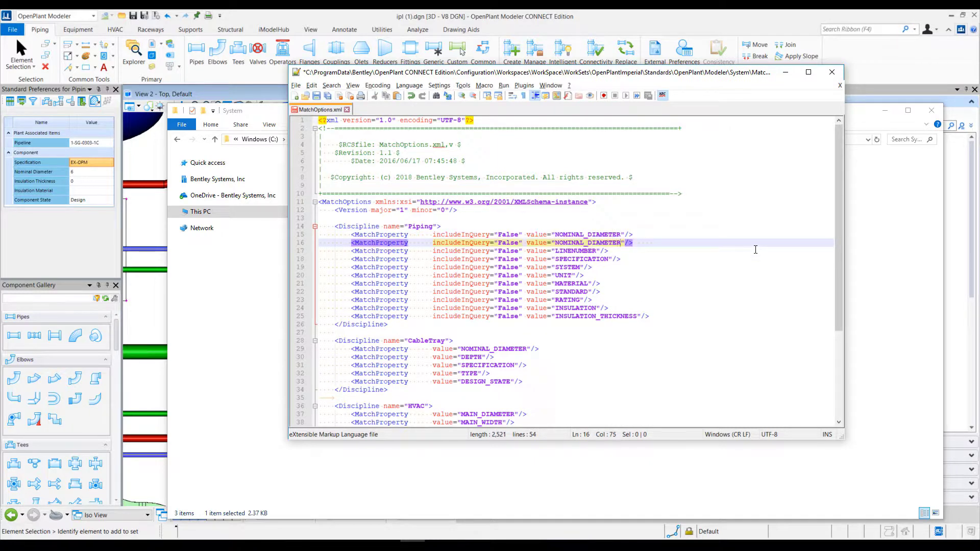
key(shift+Left)
key(shift+Left)
key(shift+Left)
key(shift+Left)
key(shift+Left)
key(shift+Left)
key(shift+Left)
key(shift+Left)
key(shift+Left)
key(shift+Left)
key(shift+Left)
key(shift+Left)
key(shift+Left)
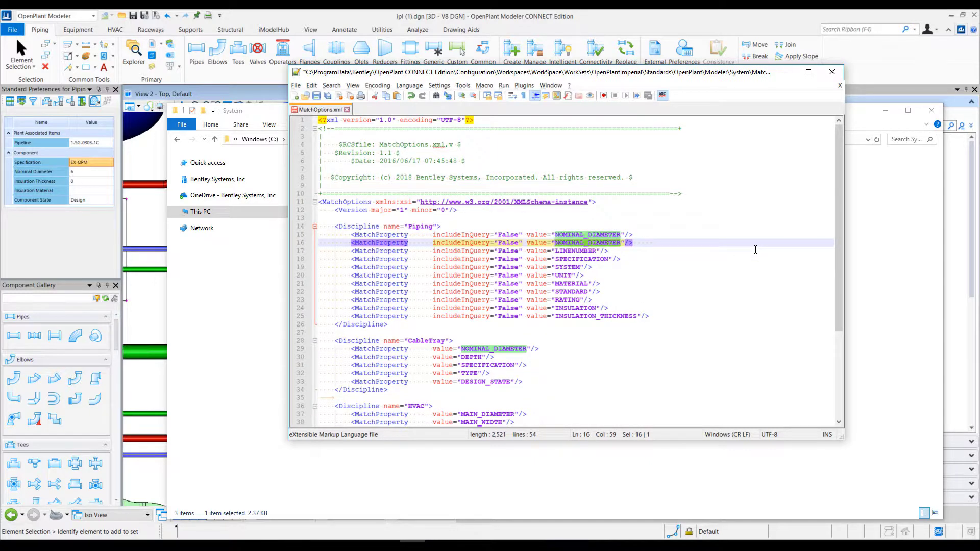
text(COMPONENT)
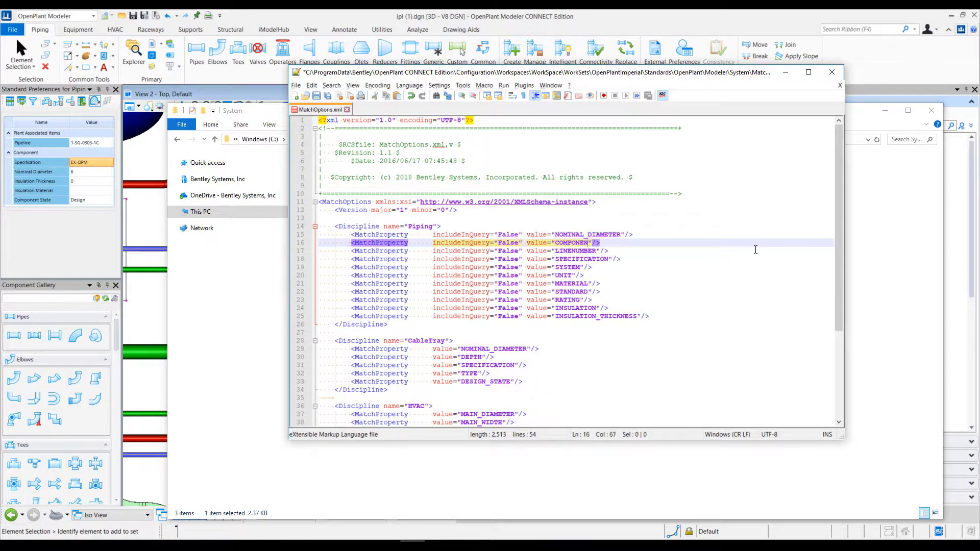
text(_STATE)
Save MatchOptions.xml and close Notepad++
click(316, 97)
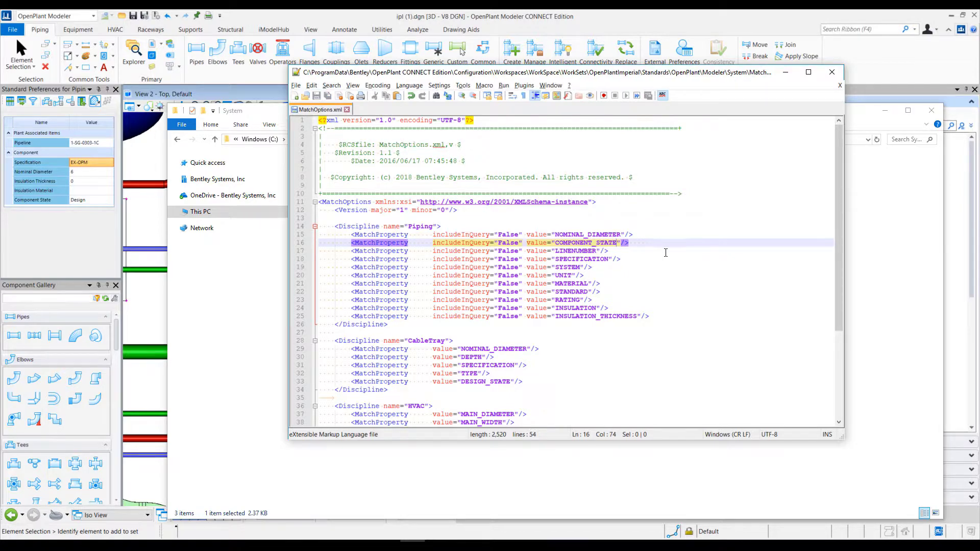
click(832, 72)
click(493, 167)
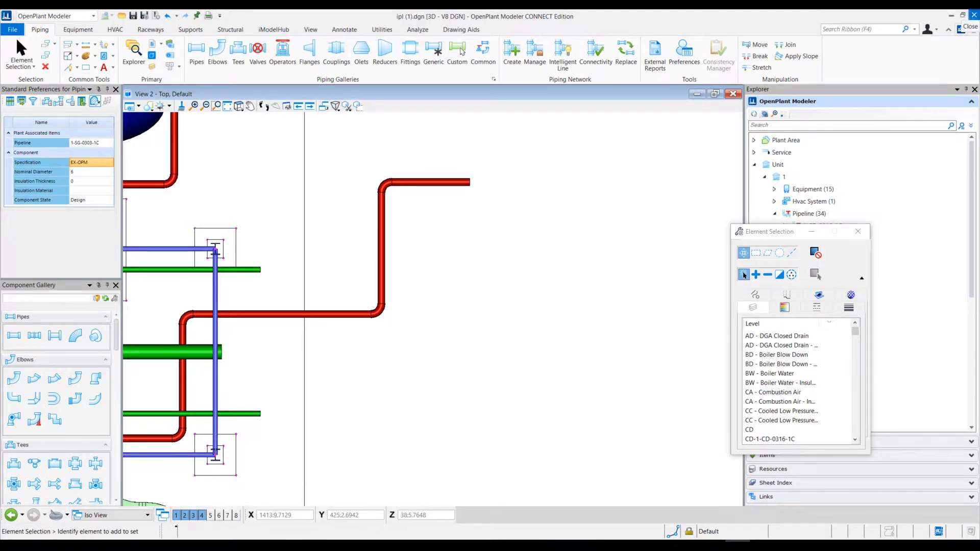
Close the drawing and reopen ipl (1).dgn from Recent Files
click(973, 15)
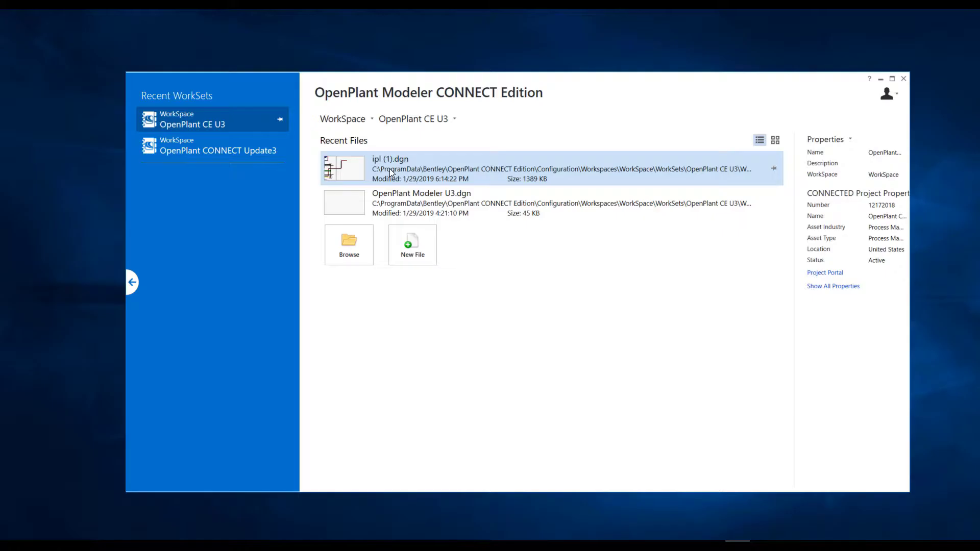
click(390, 168)
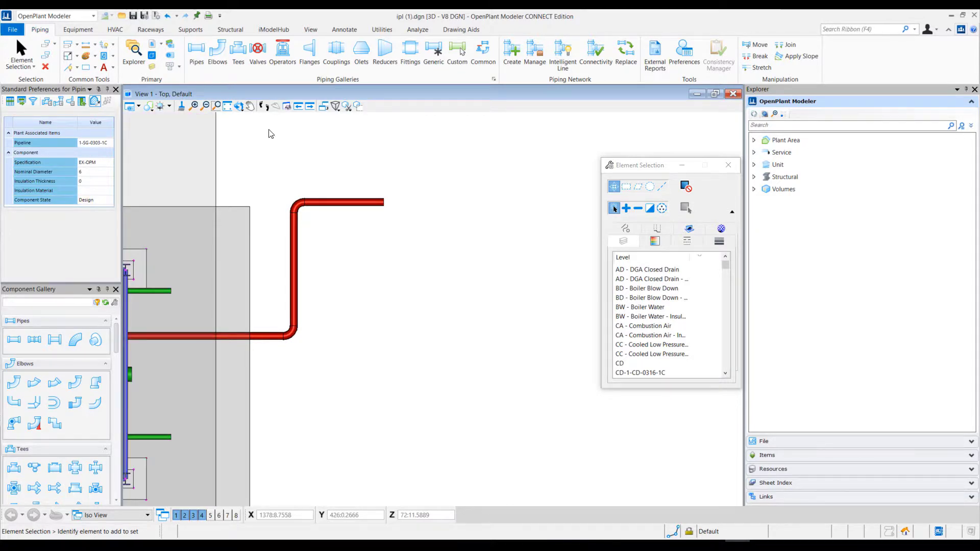
Place a Pipe from the red pipe's open end: a short leg right, down, then right
click(196, 50)
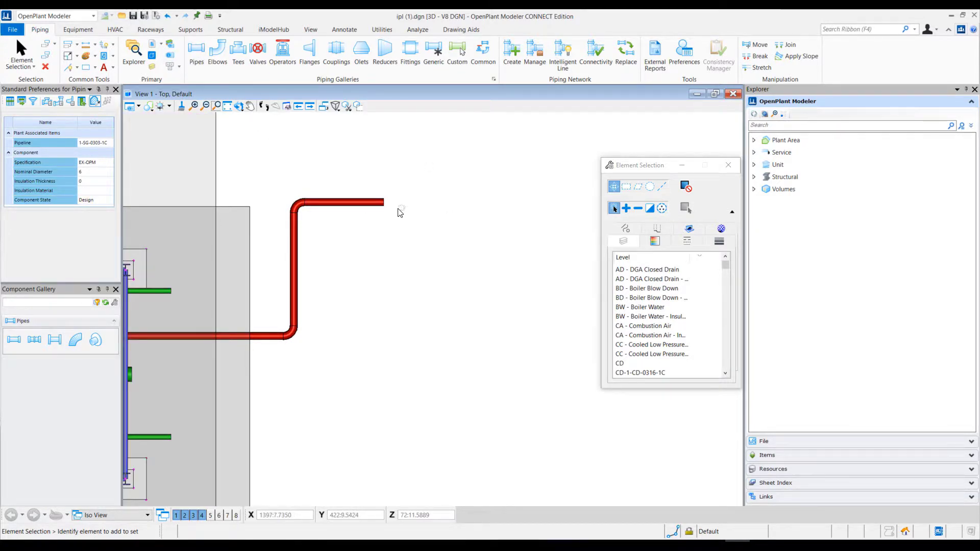
click(14, 339)
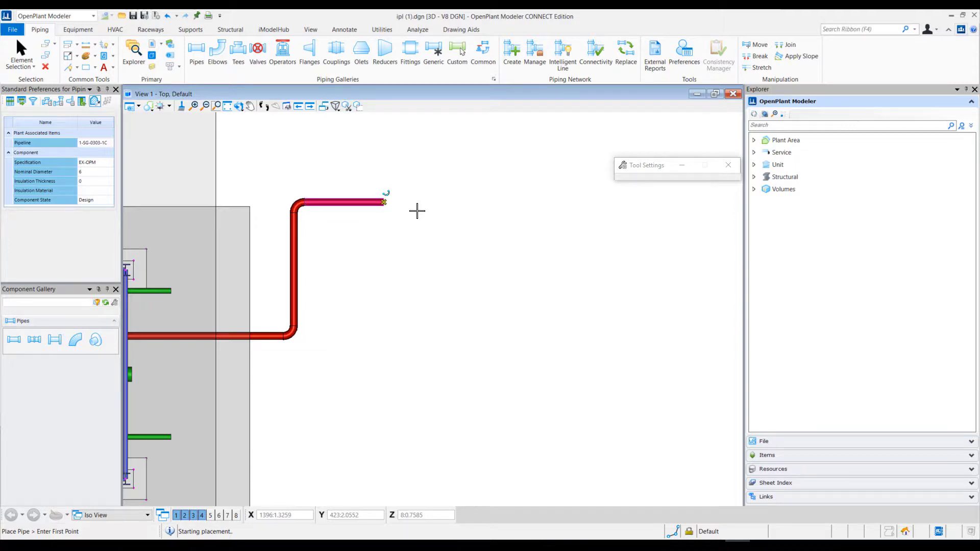
click(393, 200)
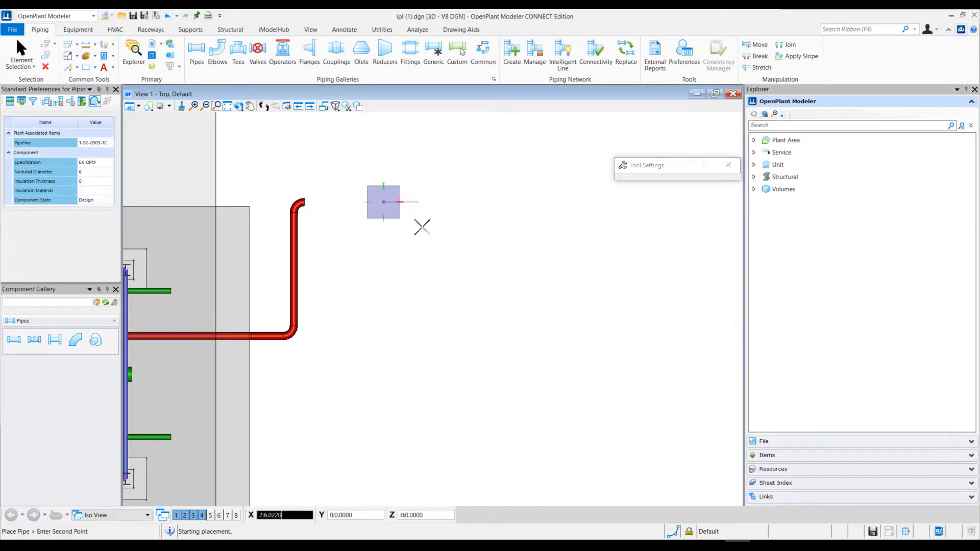
click(422, 245)
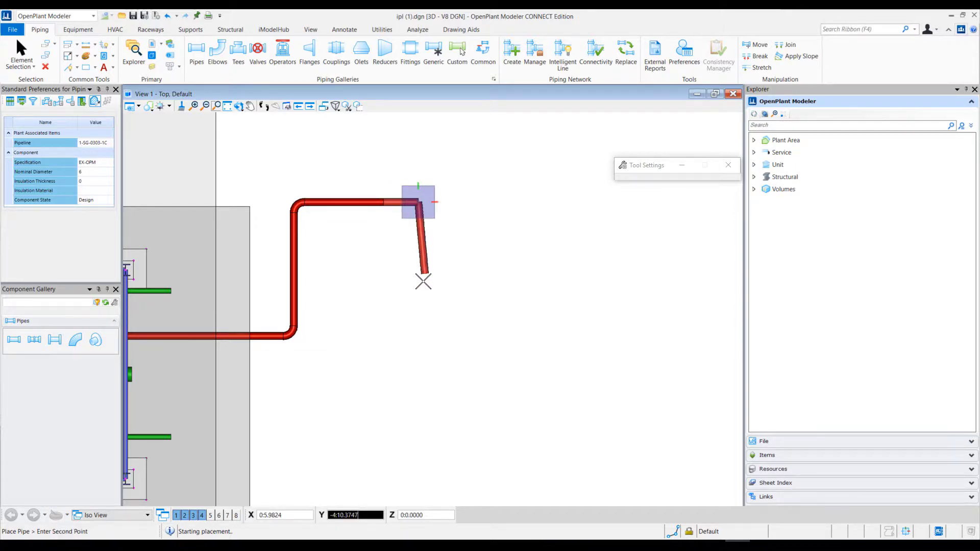
click(418, 302)
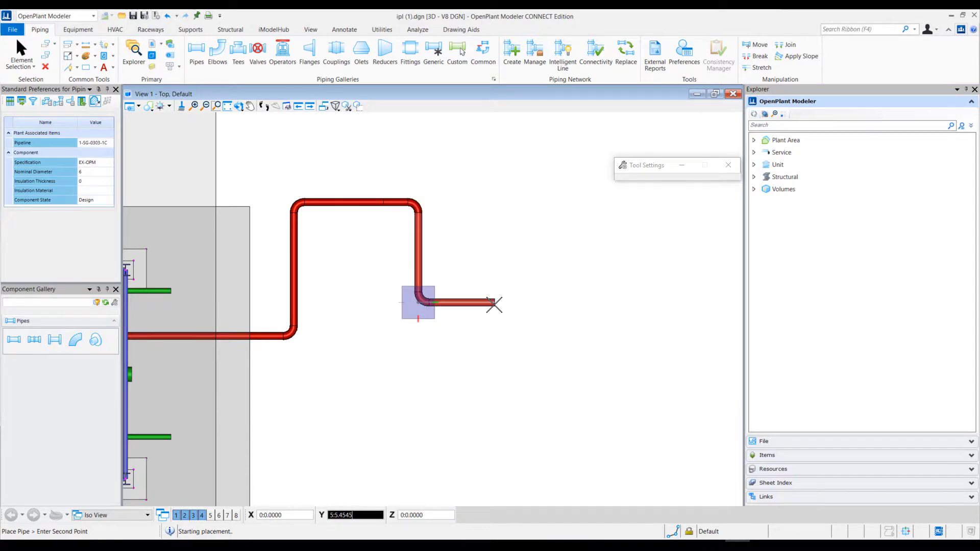
click(494, 304)
right_click(494, 304)
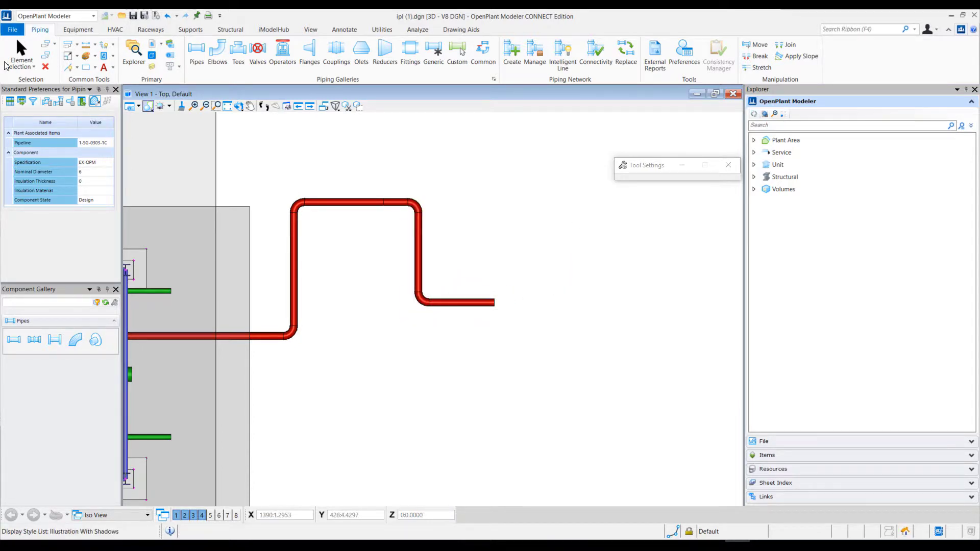
click(7, 63)
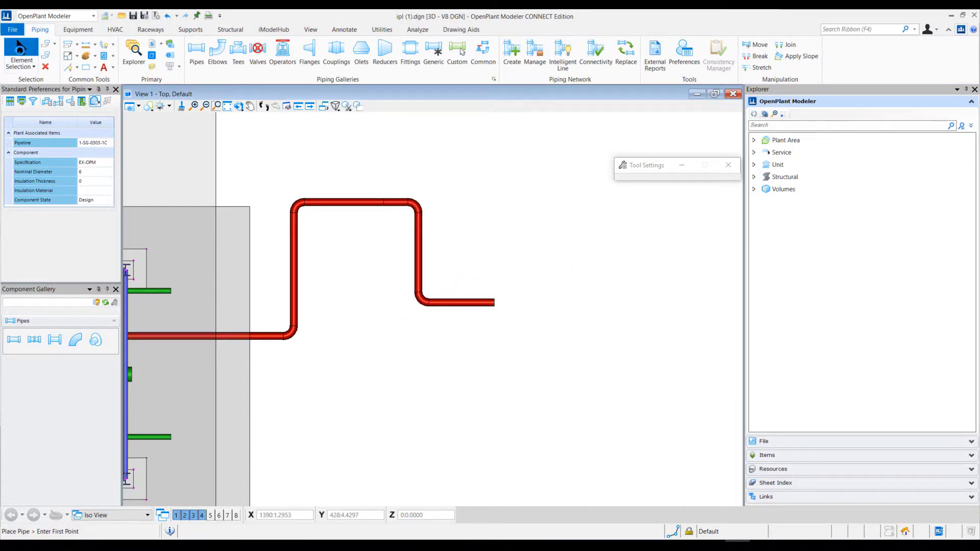
Open the last new pipe's Properties to confirm its Component State is Design
click(480, 305)
right_click(481, 308)
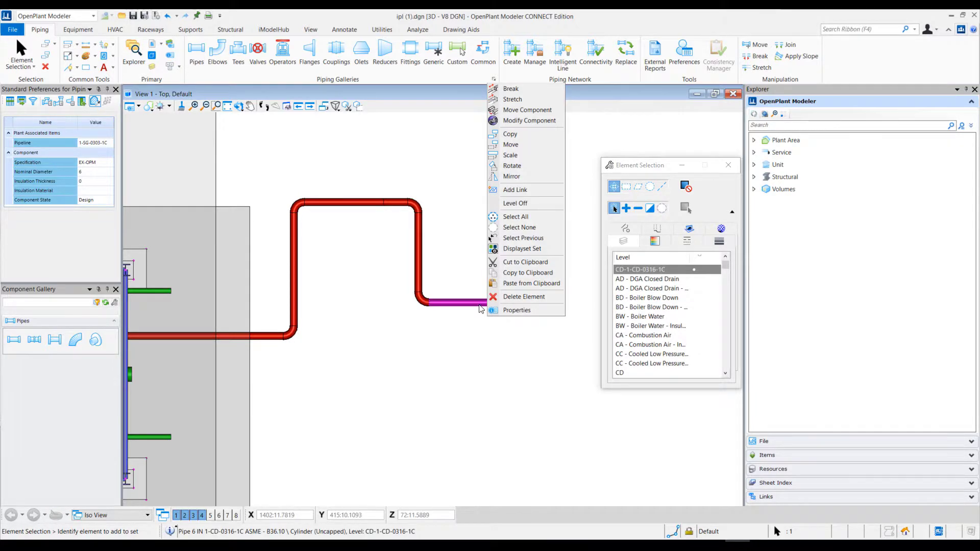
click(511, 310)
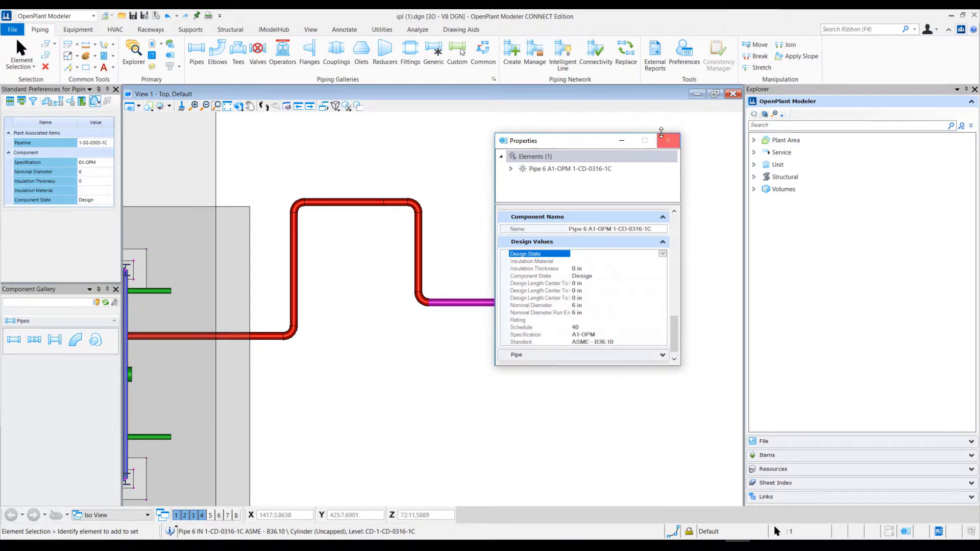
drag(579, 145, 755, 154)
Set the default Component State in Standard Preferences to For Demolition
click(98, 203)
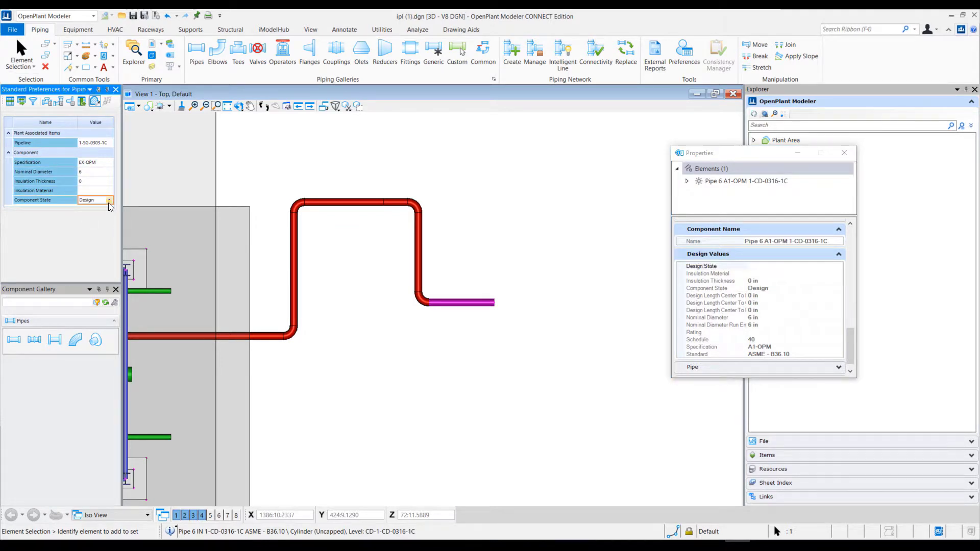
click(109, 203)
key(Return)
click(96, 190)
click(14, 340)
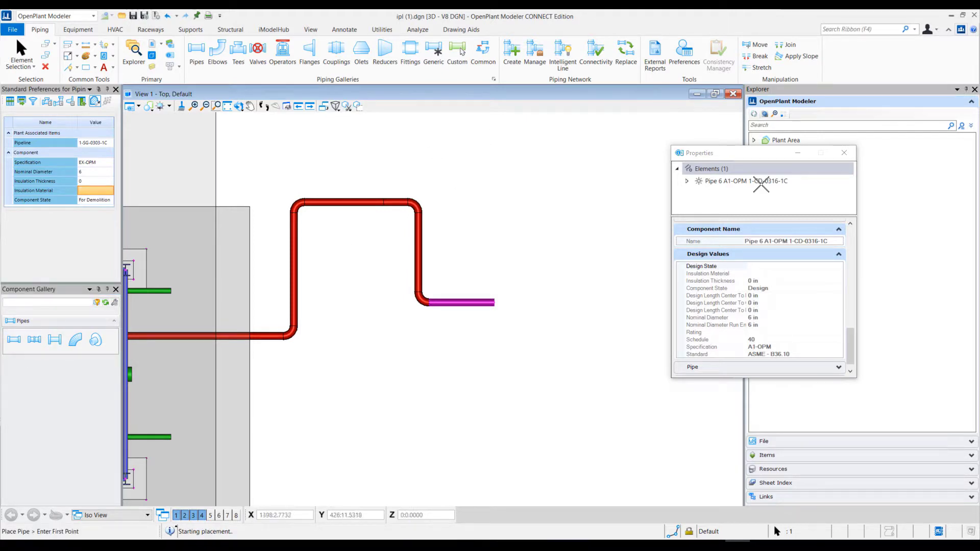
Draw a free-standing pipe run above the others: right, down through an elbow, then right
click(413, 150)
click(531, 149)
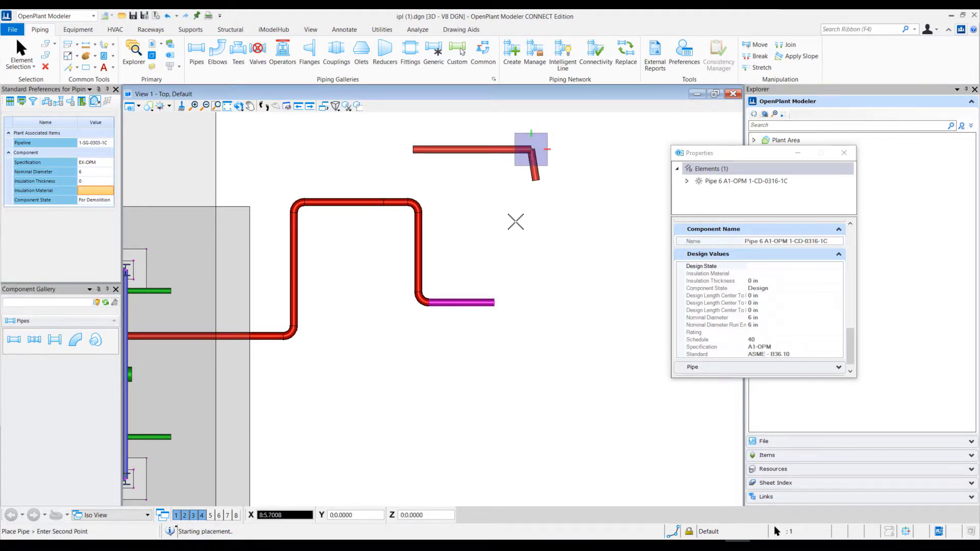
click(531, 233)
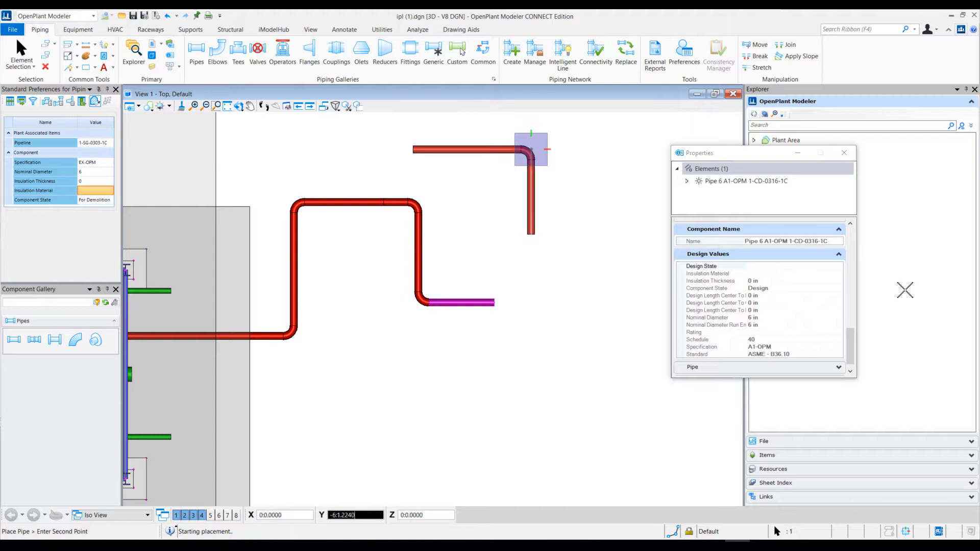
click(611, 233)
right_click(611, 234)
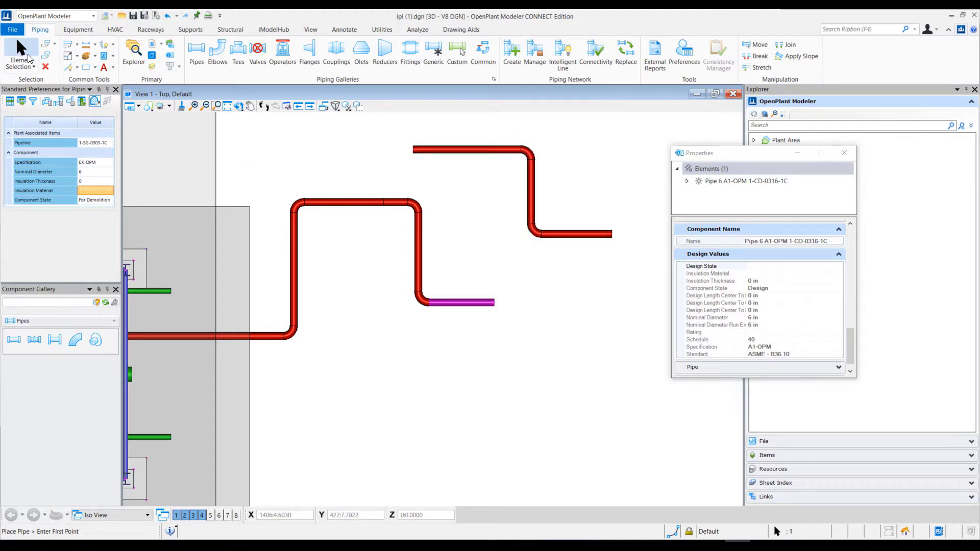
Select the new run's last leg and confirm it carries the For Demolition state
click(21, 51)
click(582, 234)
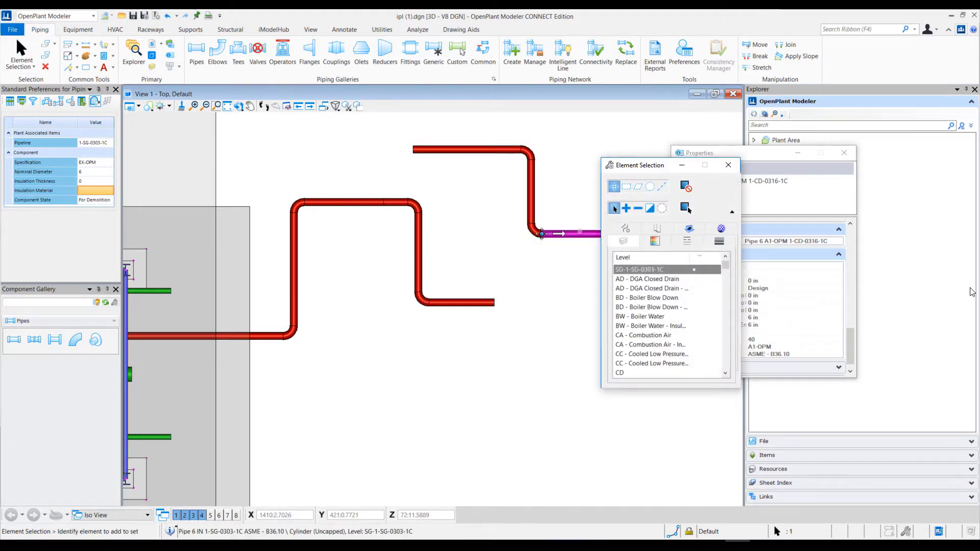
click(728, 165)
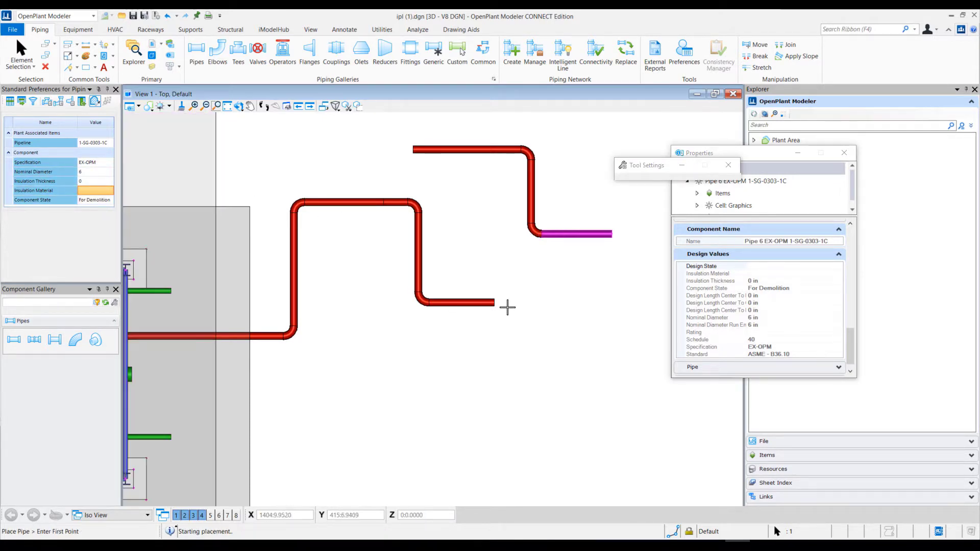
Extend a pipe from the lower run's open end going right, down, then back left
click(93, 102)
click(494, 303)
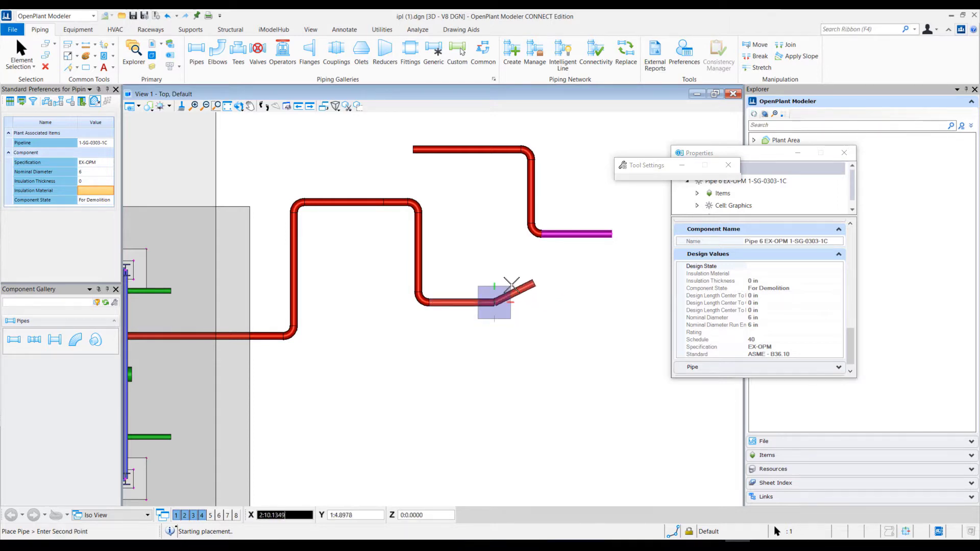
click(562, 303)
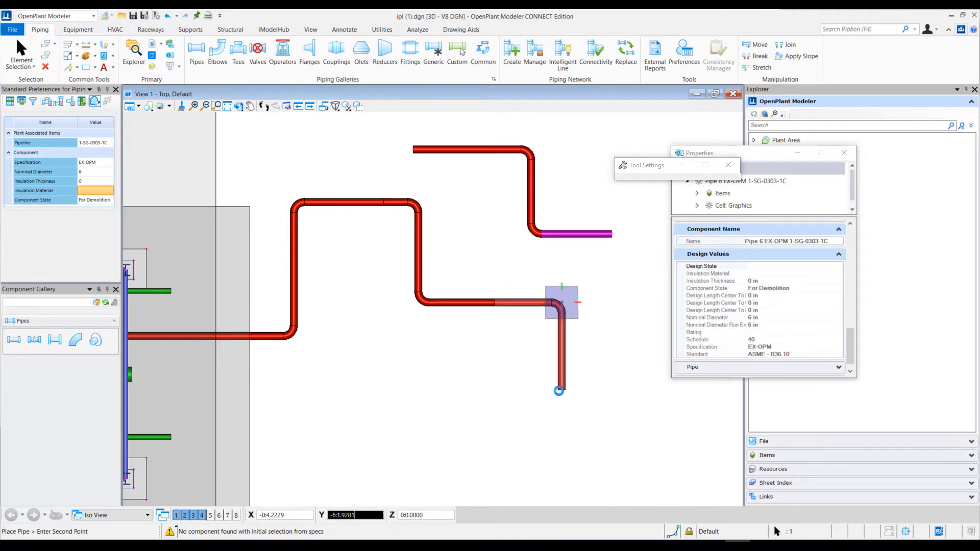
click(561, 390)
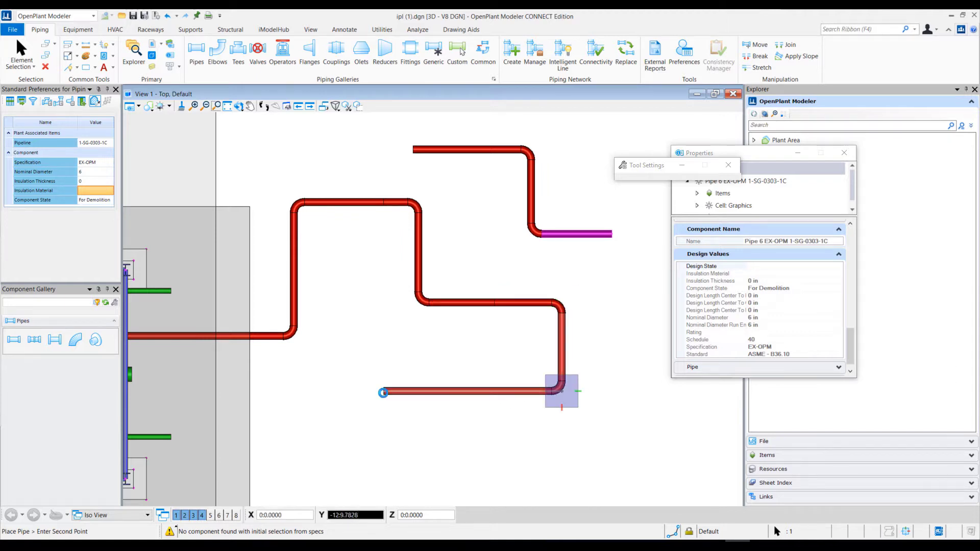
click(383, 391)
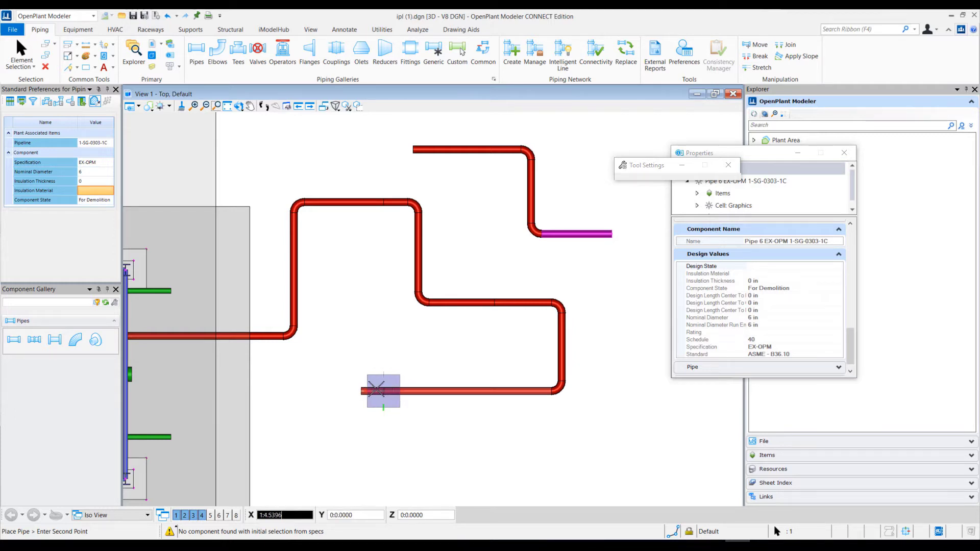
right_click(423, 389)
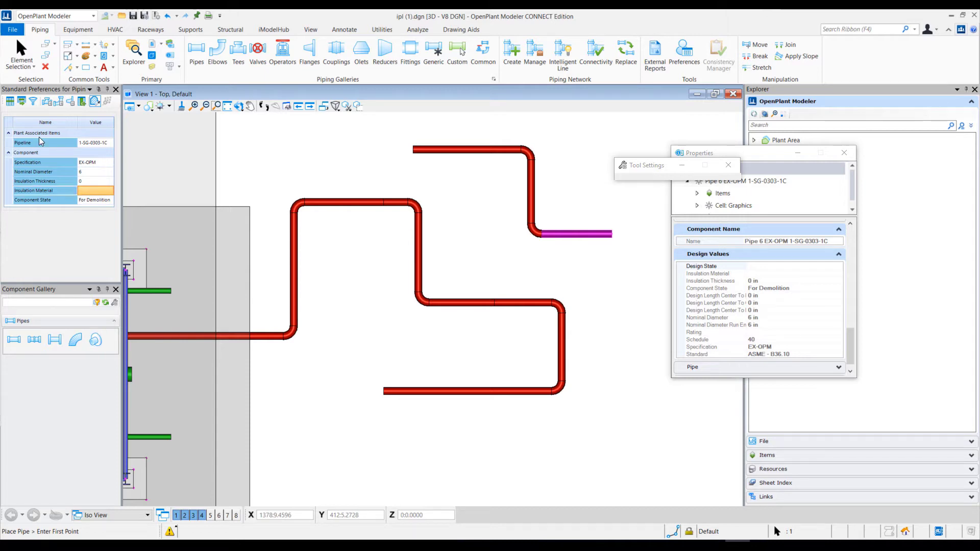
Confirm the new vertical pipe shows the Design component state, then deselect and zoom out
click(21, 51)
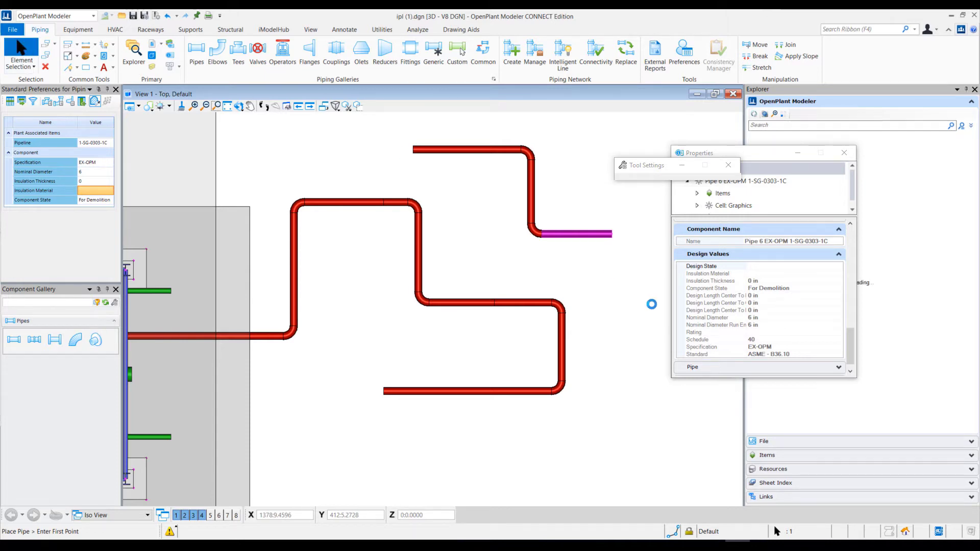
click(561, 346)
click(729, 166)
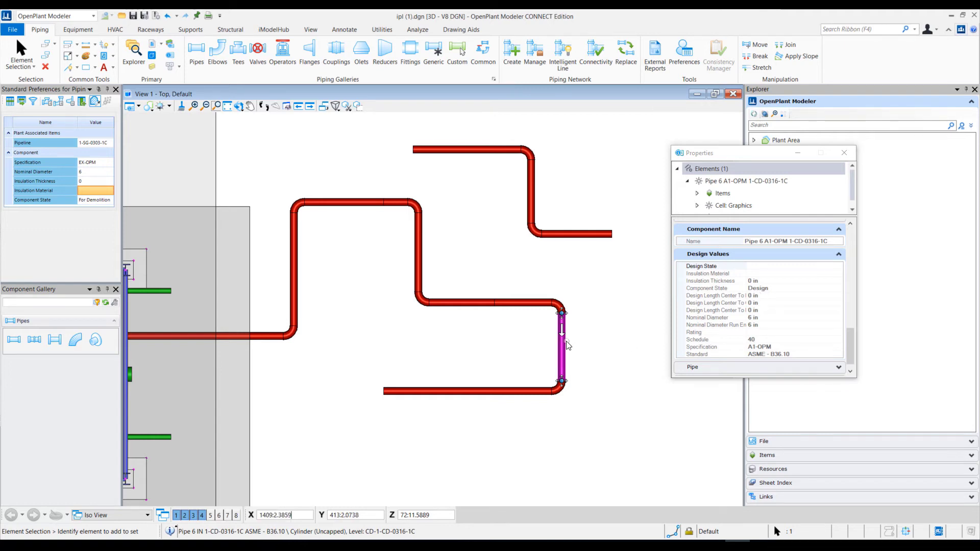
click(604, 342)
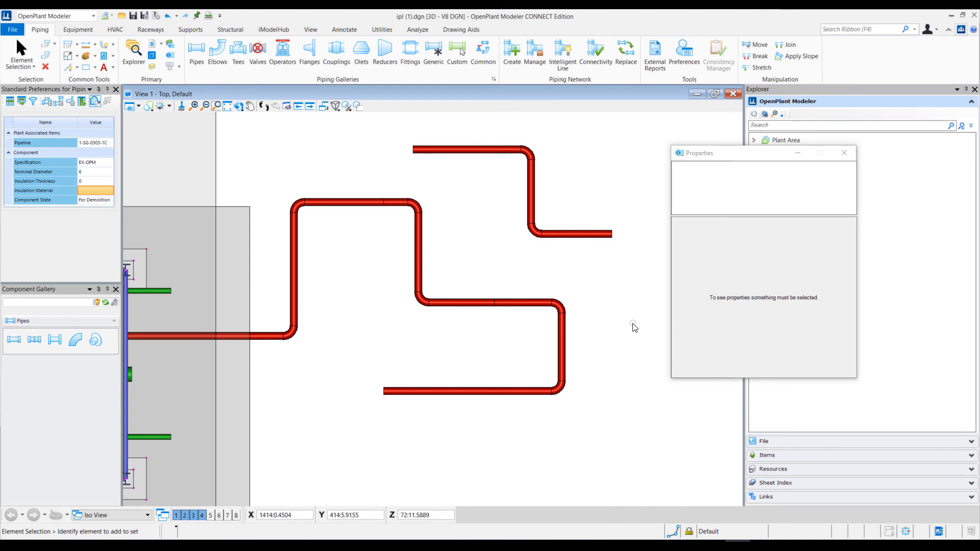
scroll(352, 290, down, 5)
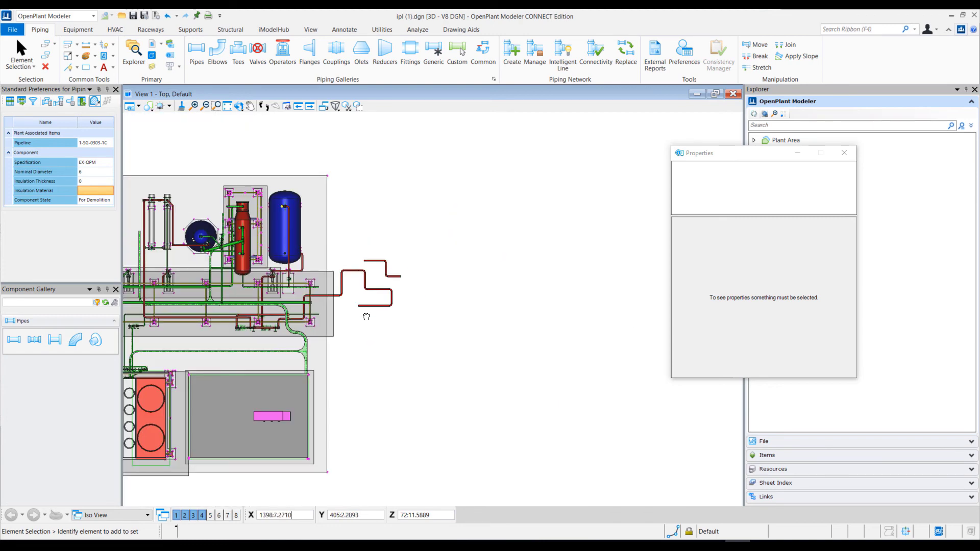